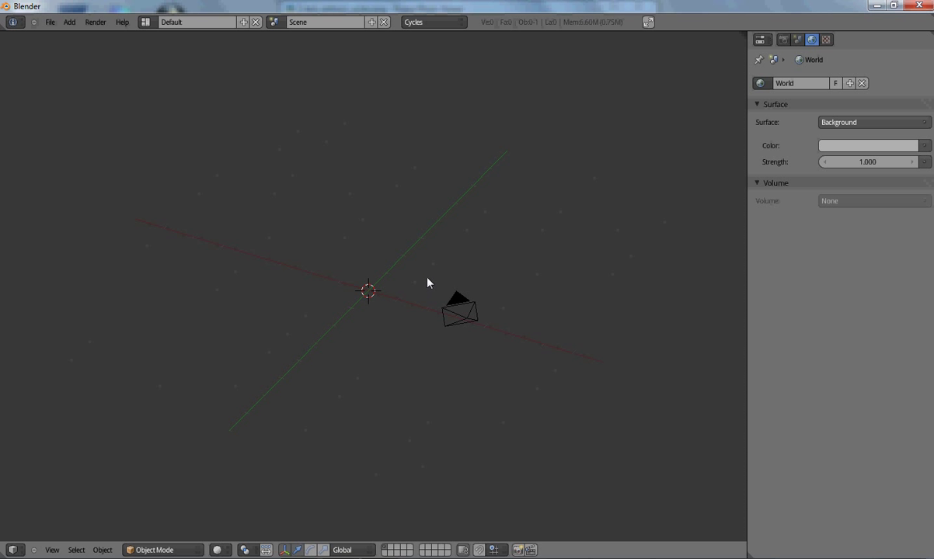
Choose Cycles as the render engine and show the scene's render settings.
{"action": "left_click", "coordinate": [430, 24]}
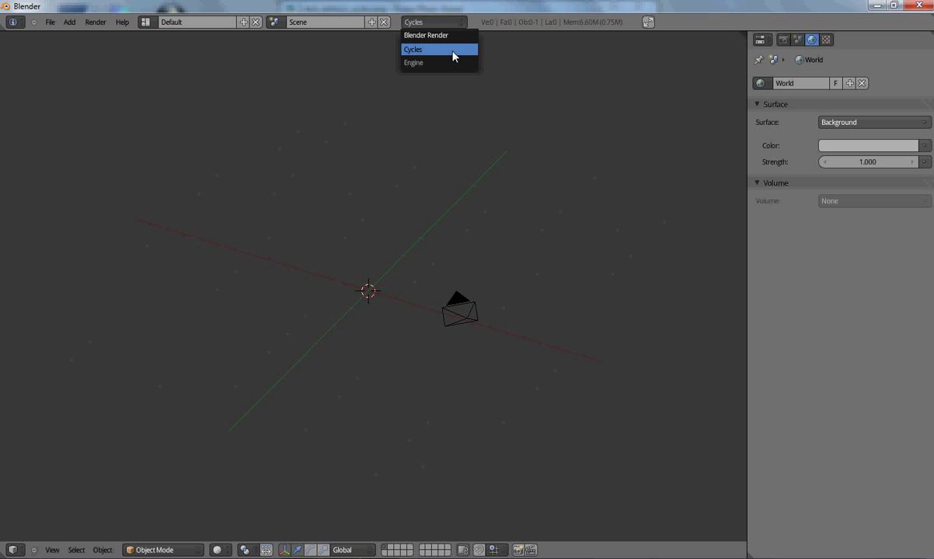
{"action": "left_click", "coordinate": [453, 52]}
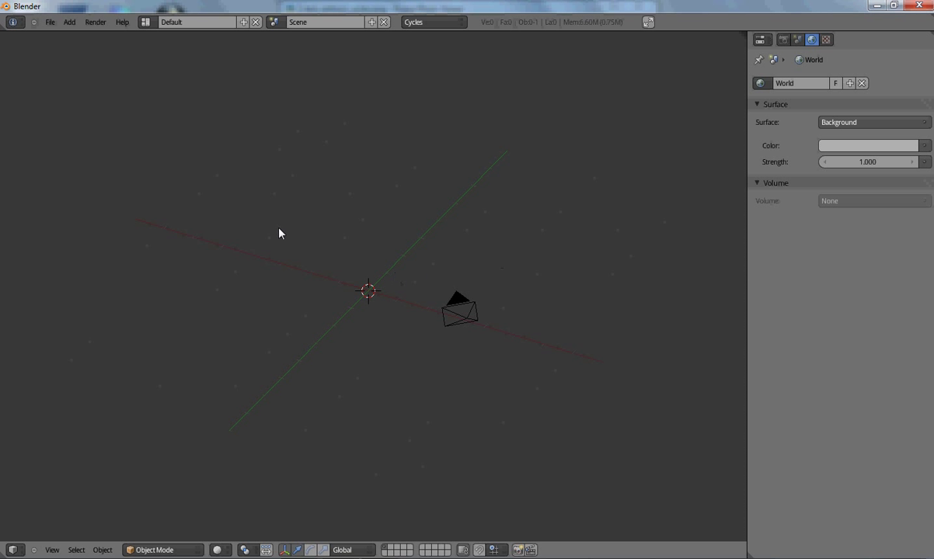
{"action": "left_click", "coordinate": [783, 42]}
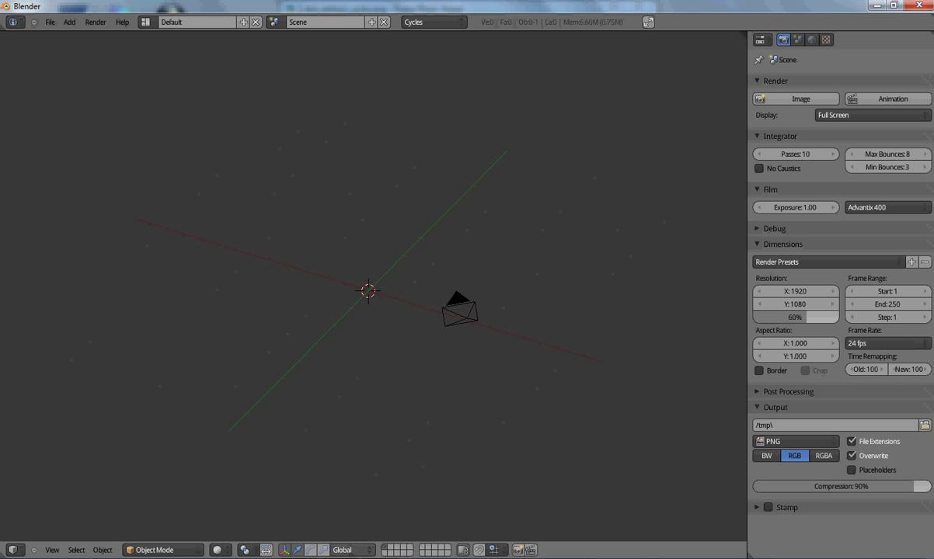
Switch to Picasa Photo Viewer and compare the sample renders, from 1 test_without_cycles.png through 6cycles_test_spheres.png.
{"action": "key", "text": "alt+Tab"}
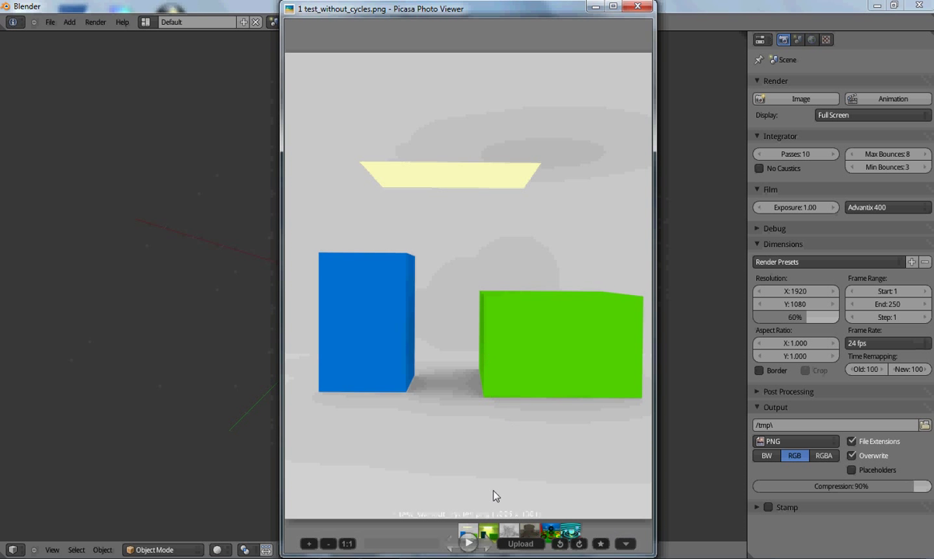
{"action": "double_click", "coordinate": [485, 385]}
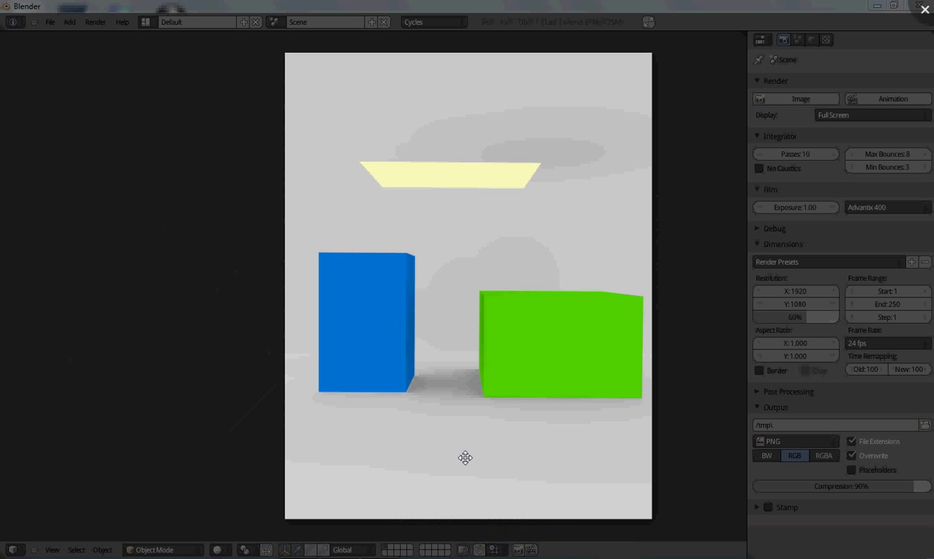
{"action": "mouse_move", "coordinate": [452, 482]}
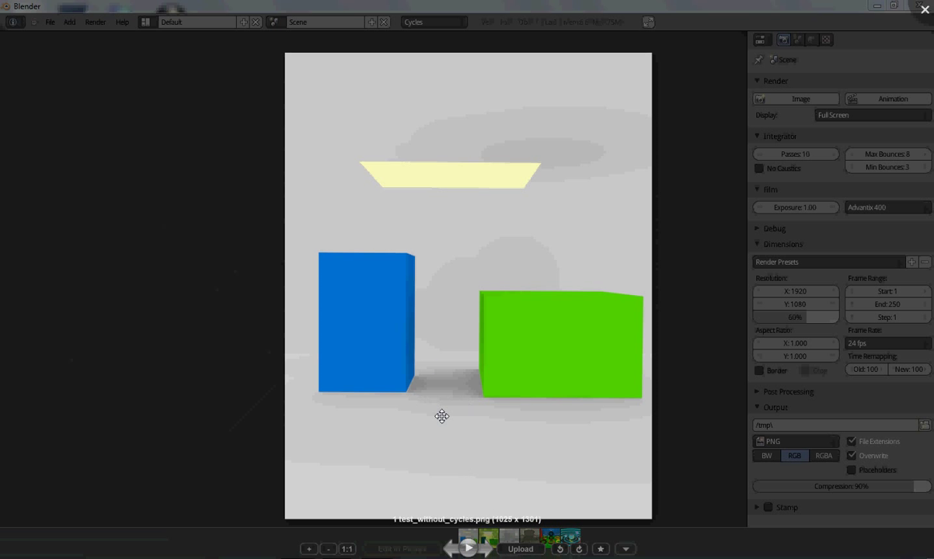
{"action": "left_click", "coordinate": [490, 538]}
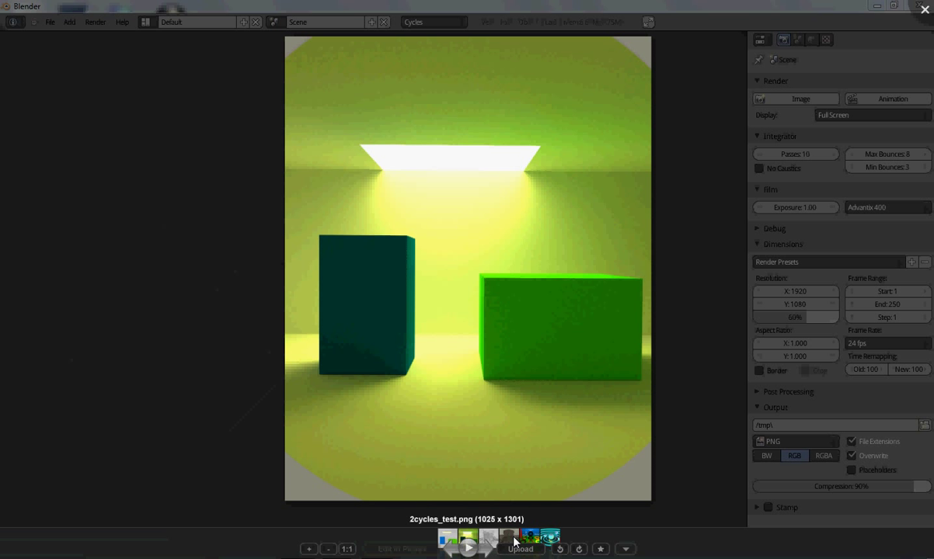
{"action": "scroll", "coordinate": [514, 541], "scroll_direction": "down", "scroll_amount": 1}
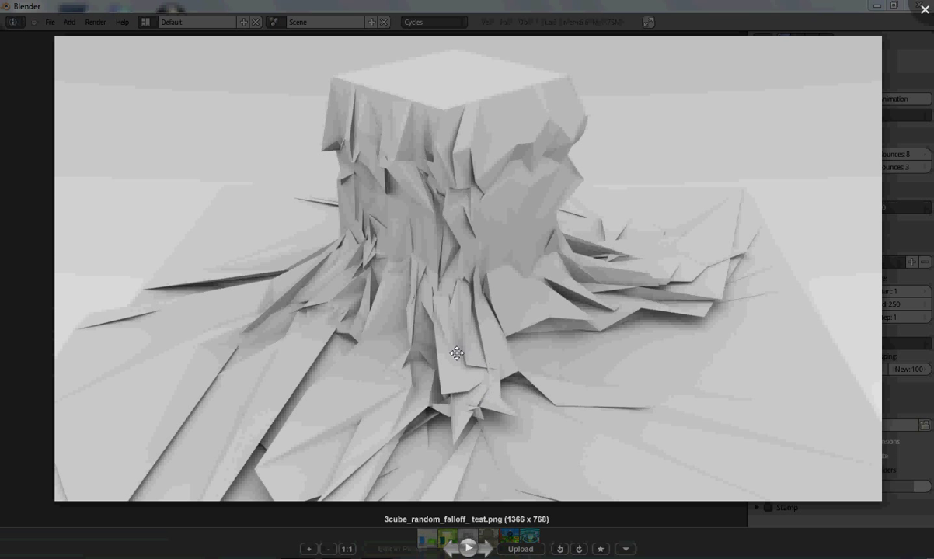
{"action": "left_click", "coordinate": [501, 543]}
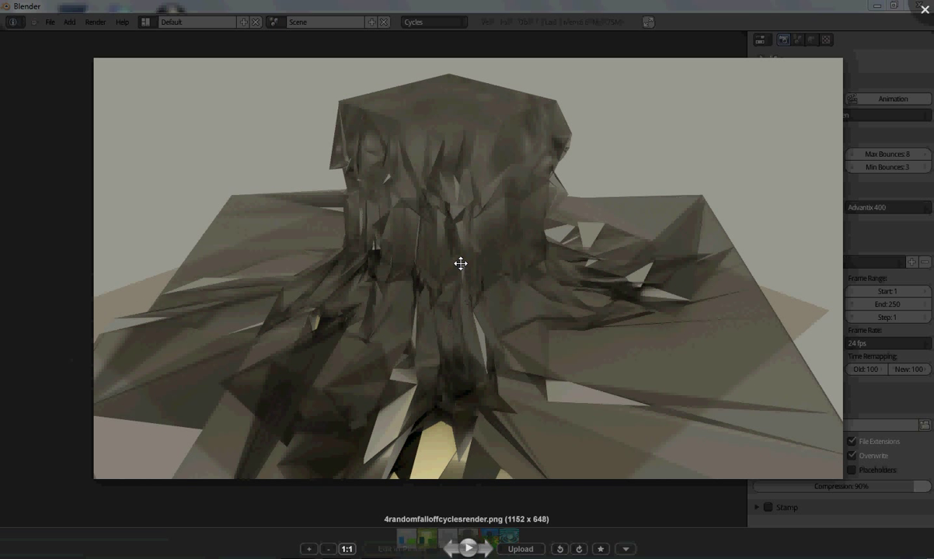
{"action": "left_click", "coordinate": [494, 542]}
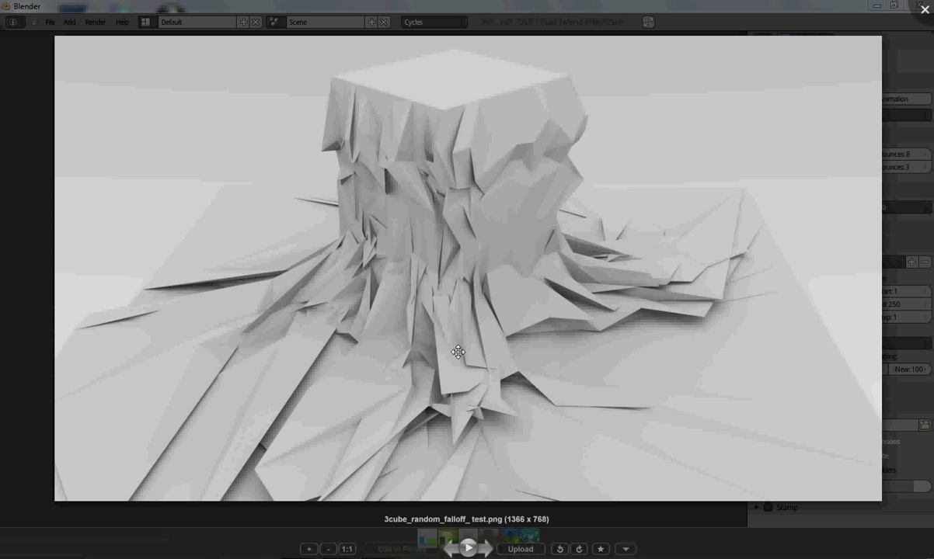
{"action": "left_click", "coordinate": [487, 538]}
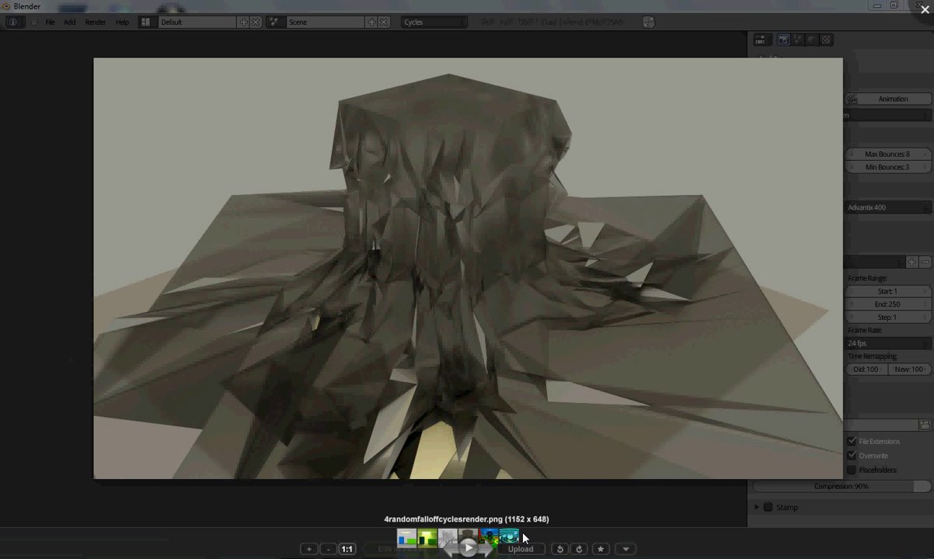
{"action": "key", "text": "Right"}
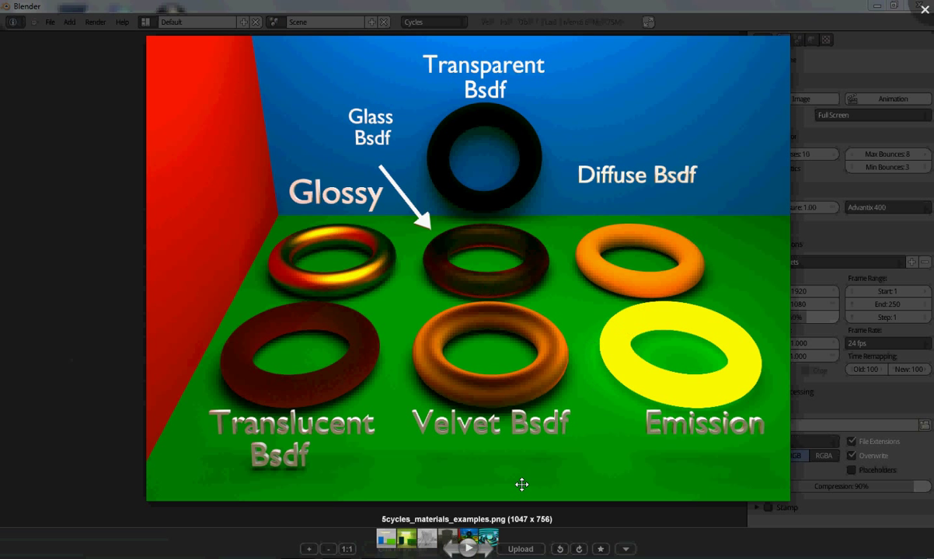
{"action": "left_click", "coordinate": [497, 539]}
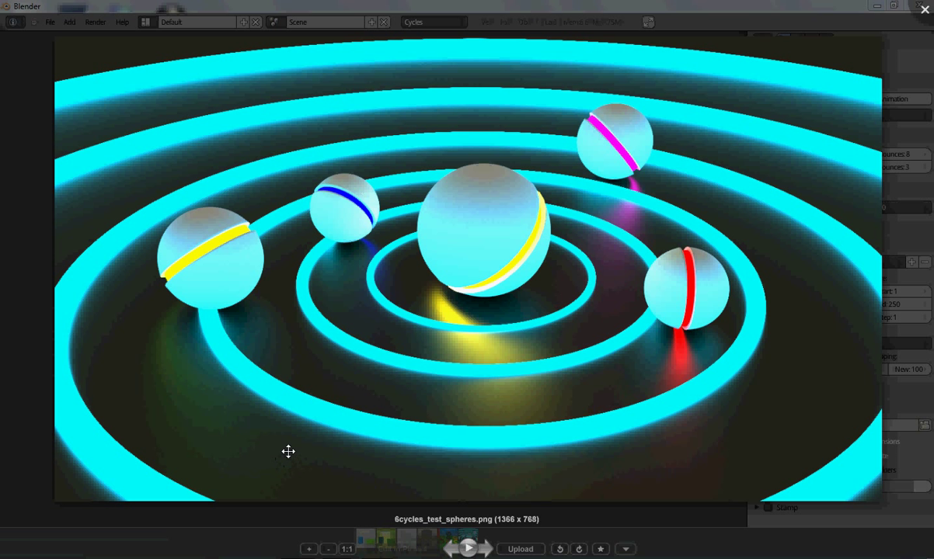
{"action": "left_click", "coordinate": [451, 549]}
{"action": "left_click", "coordinate": [485, 549]}
{"action": "key", "text": "Escape"}
Add a plane at the grid's centre, scale it up into a large floor, and assign it a new Diffuse BSDF material.
{"action": "left_click", "coordinate": [382, 351]}
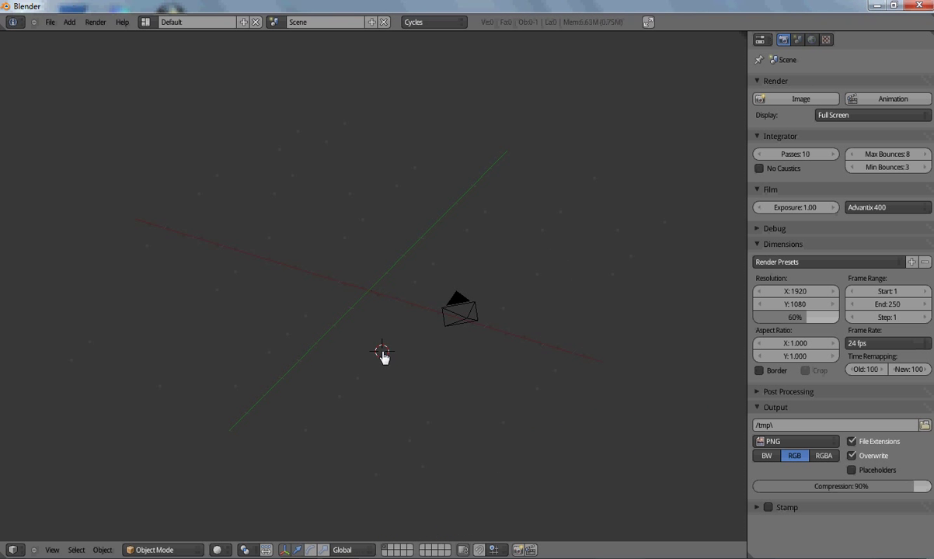
{"action": "middle_click_drag", "start_coordinate": [386, 342], "coordinate": [391, 377]}
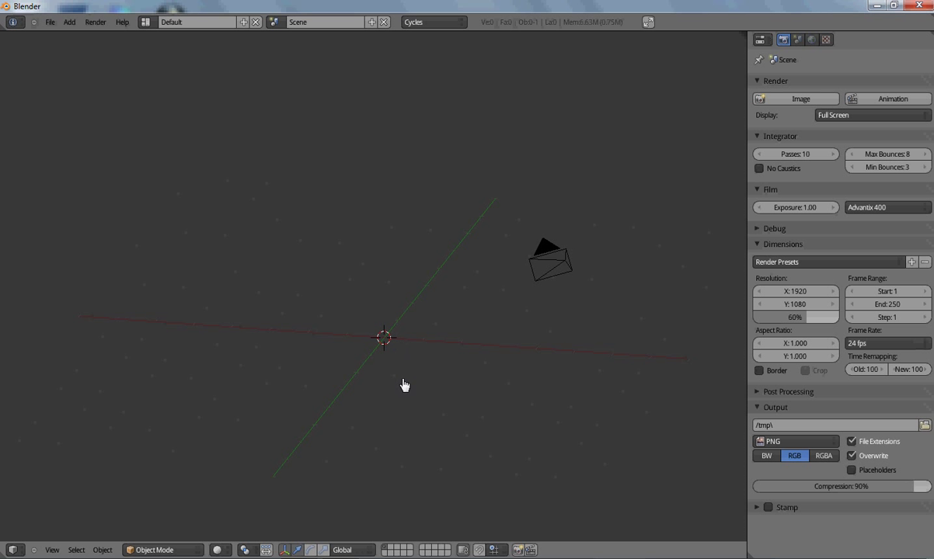
{"action": "middle_click_drag", "start_coordinate": [401, 414], "coordinate": [325, 381]}
{"action": "key", "text": "shift+a"}
{"action": "mouse_move", "coordinate": [336, 344]}
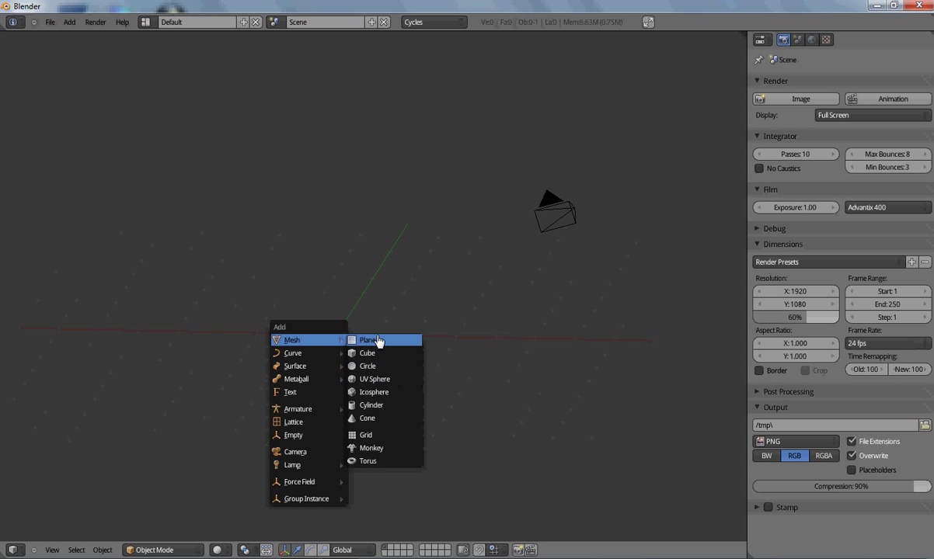
{"action": "left_click", "coordinate": [379, 340]}
{"action": "key", "text": "s"}
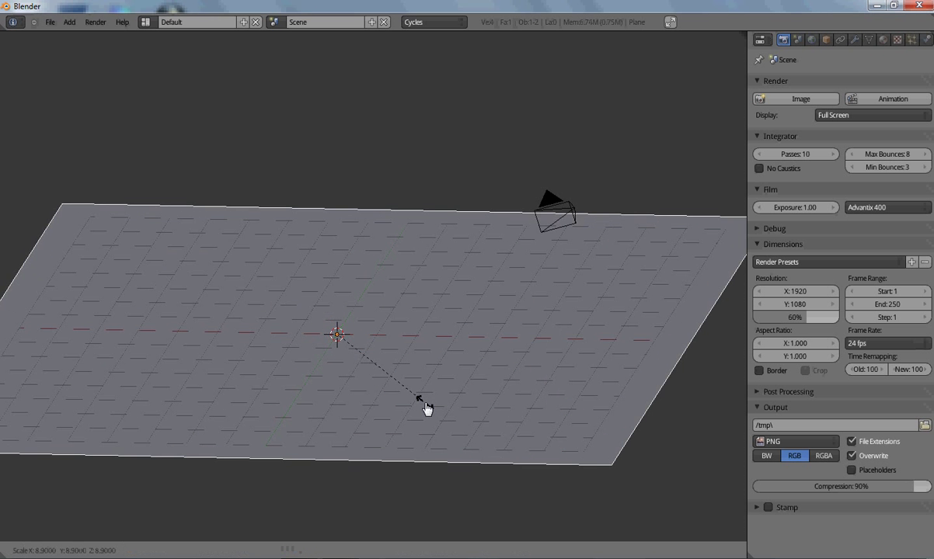
{"action": "left_click", "coordinate": [403, 394]}
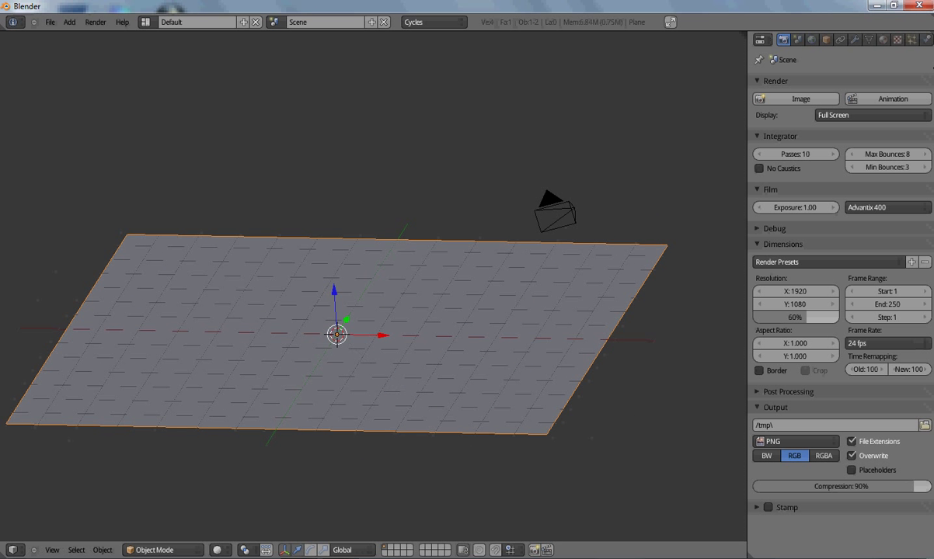
{"action": "left_click", "coordinate": [884, 41]}
{"action": "left_click", "coordinate": [824, 128]}
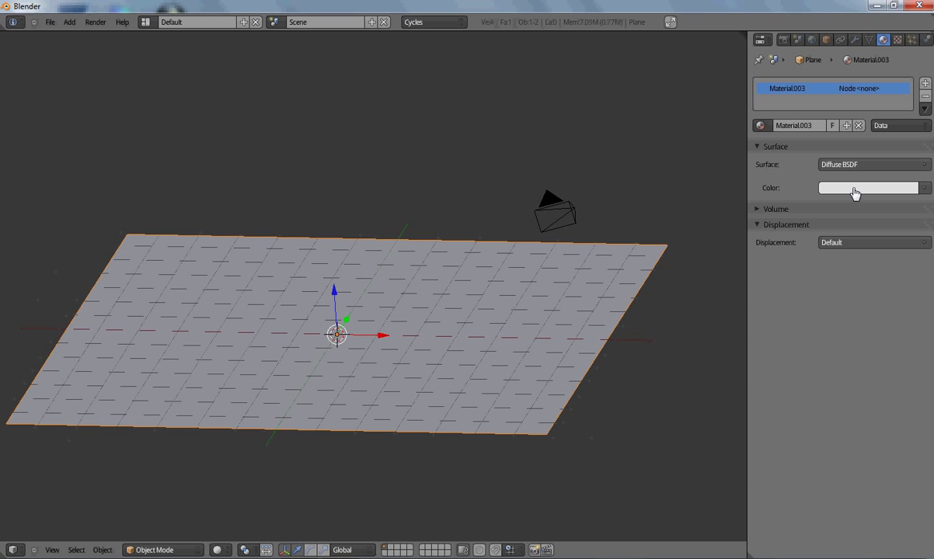
Add a monkey mesh at the floor's centre and smooth it with a Subdivision Surface modifier at 2 view subdivisions.
{"action": "key", "text": "shift+a"}
{"action": "mouse_move", "coordinate": [335, 346]}
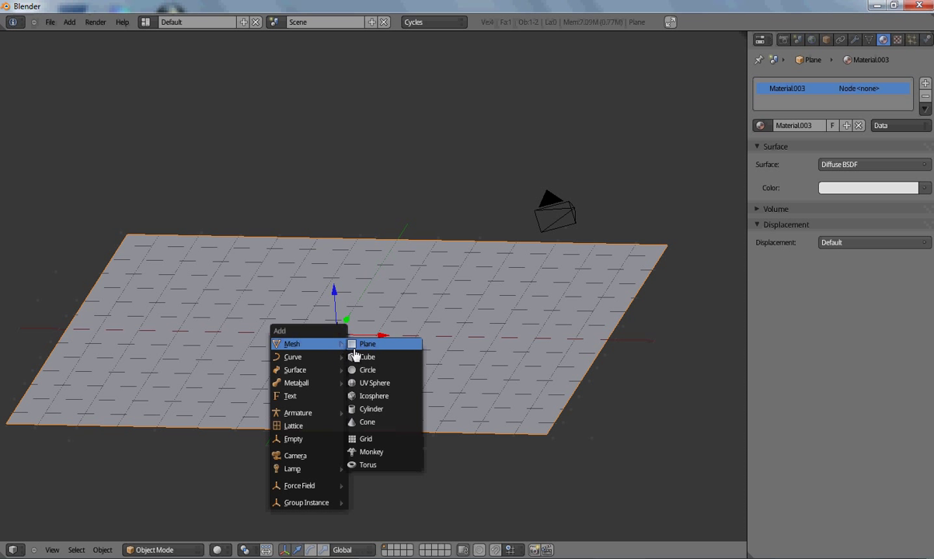
{"action": "left_click", "coordinate": [384, 453]}
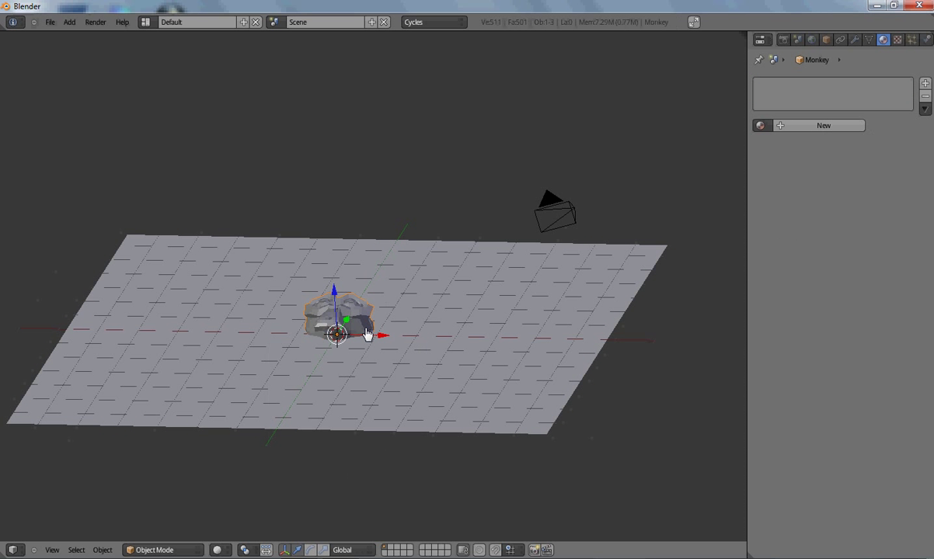
{"action": "left_click", "coordinate": [854, 39]}
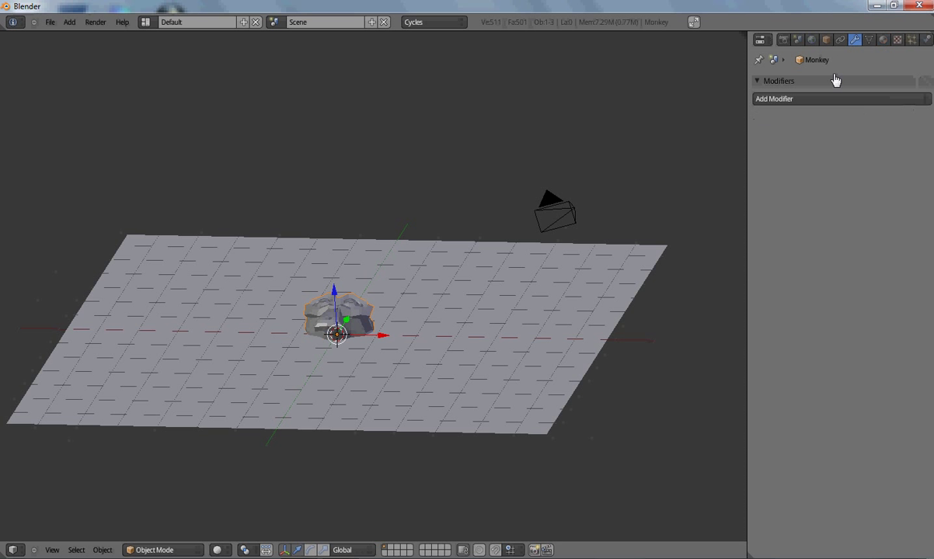
{"action": "left_click", "coordinate": [813, 98]}
{"action": "left_click", "coordinate": [701, 284]}
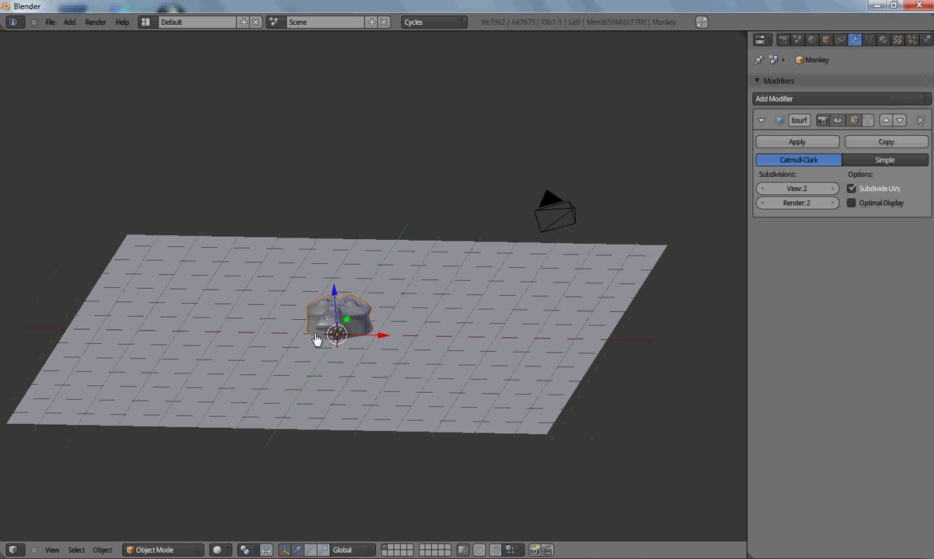
{"action": "key", "text": "t"}
{"action": "key", "text": "t"}
Raise the monkey along the global Z axis above the floor, working in the side view.
{"action": "middle_click_drag", "start_coordinate": [394, 320], "coordinate": [356, 368]}
{"action": "key", "text": "KP_1"}
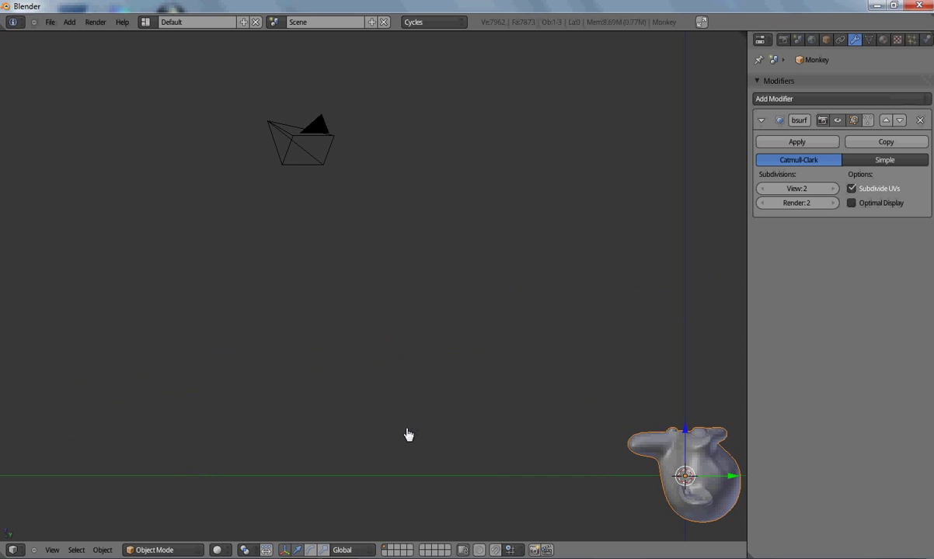
{"action": "key", "text": "KP_3"}
{"action": "key", "text": "g"}
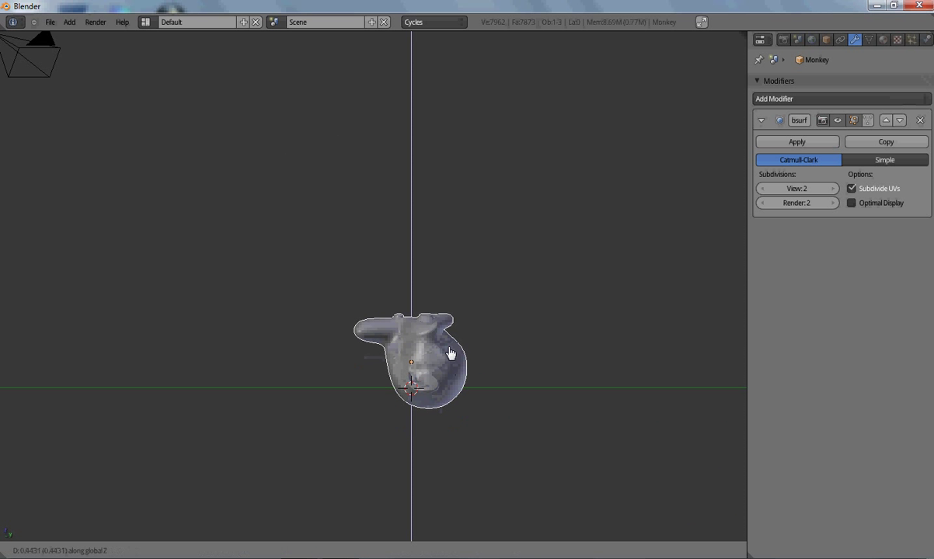
{"action": "left_click", "coordinate": [451, 326]}
Tilt the monkey with a free trackball rotation and a further rotation, and lower it along Z onto the floor.
{"action": "key", "text": "r"}
{"action": "key", "text": "r"}
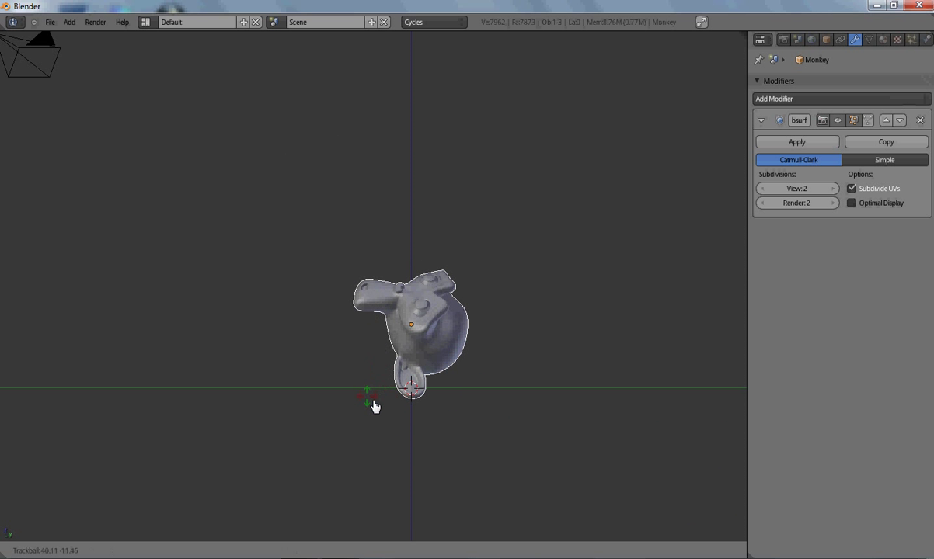
{"action": "left_click", "coordinate": [442, 398]}
{"action": "key", "text": "r"}
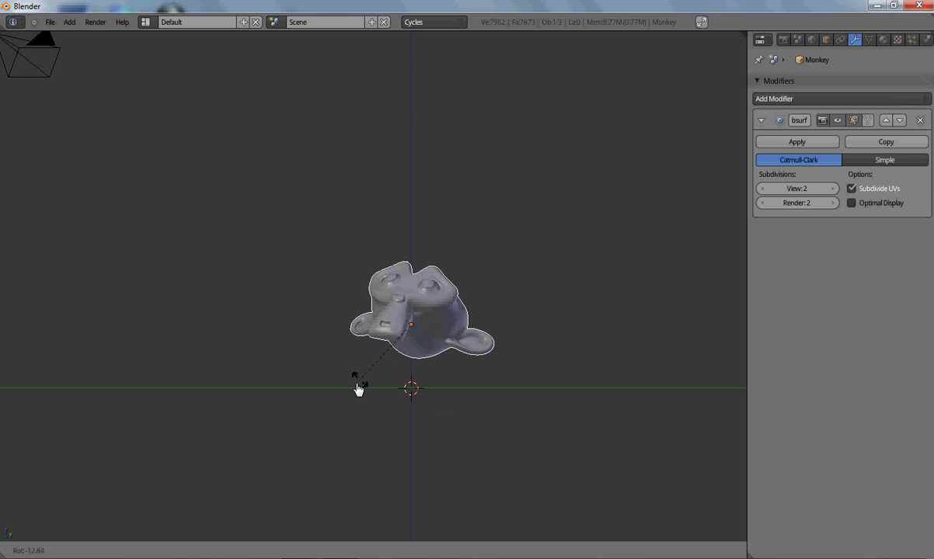
{"action": "left_click", "coordinate": [404, 358]}
{"action": "key", "text": "g"}
{"action": "key", "text": "z"}
{"action": "left_click", "coordinate": [395, 389]}
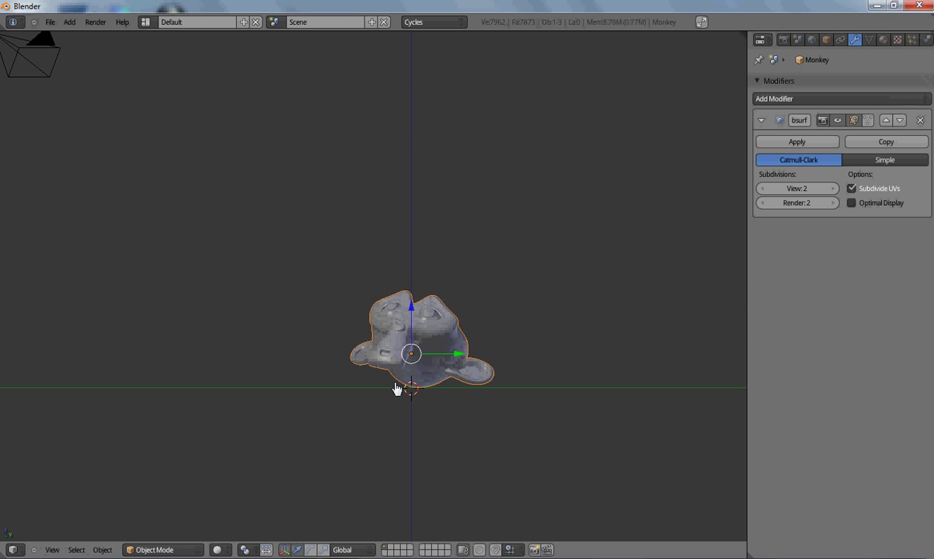
Rotate the monkey in the front view and around the Z axis so its chin rests on the floor facing the camera.
{"action": "middle_click_drag", "start_coordinate": [396, 388], "coordinate": [275, 423]}
{"action": "key", "text": "KP_1"}
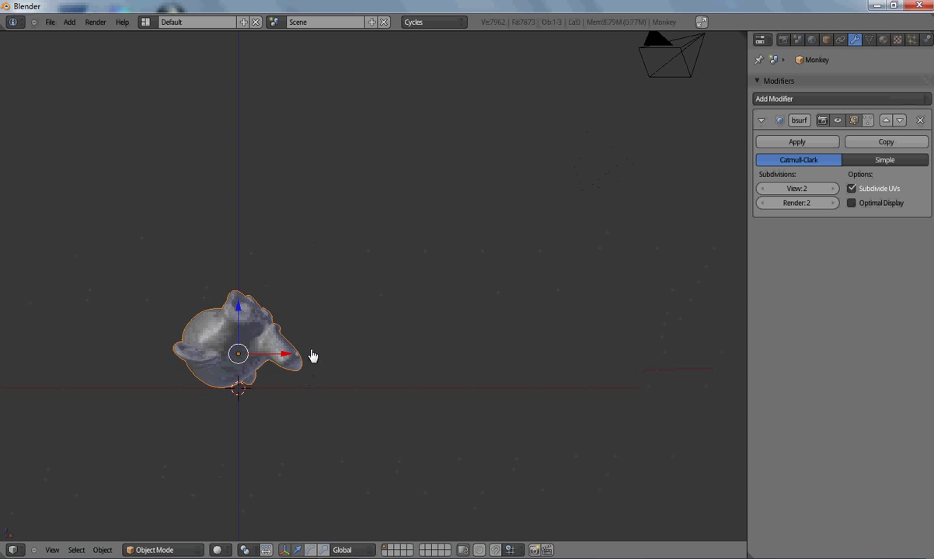
{"action": "key", "text": "r"}
{"action": "left_click", "coordinate": [322, 385]}
{"action": "key", "text": "z"}
{"action": "key", "text": "r"}
{"action": "left_click", "coordinate": [351, 365]}
{"action": "key", "text": "z"}
{"action": "middle_click_drag", "start_coordinate": [374, 362], "coordinate": [470, 387]}
{"action": "key", "text": "r"}
{"action": "key", "text": "z"}
{"action": "left_click", "coordinate": [284, 378]}
{"action": "scroll", "coordinate": [587, 338], "scroll_direction": "down", "scroll_amount": 2}
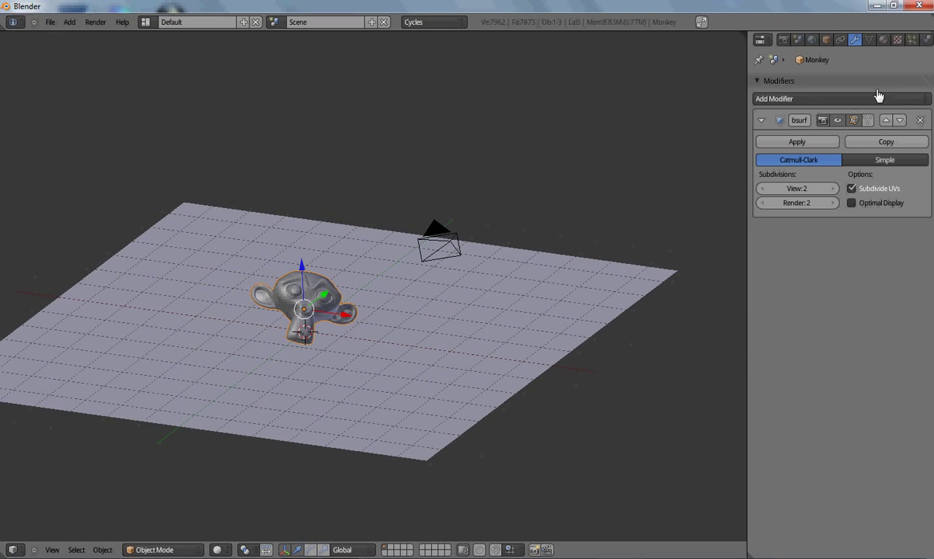
Give the monkey a new Diffuse BSDF material and set its color to magenta.
{"action": "left_click", "coordinate": [883, 39]}
{"action": "left_click", "coordinate": [821, 129]}
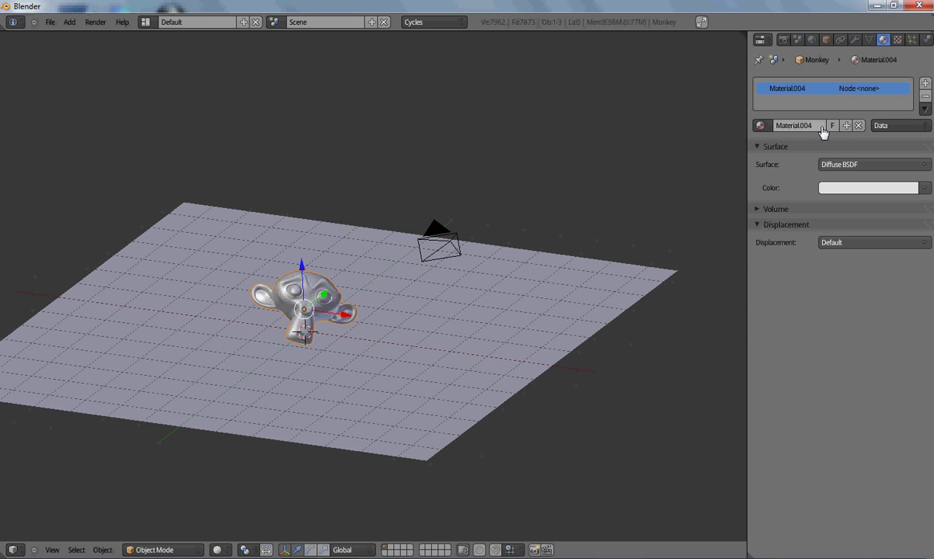
{"action": "left_click", "coordinate": [866, 189]}
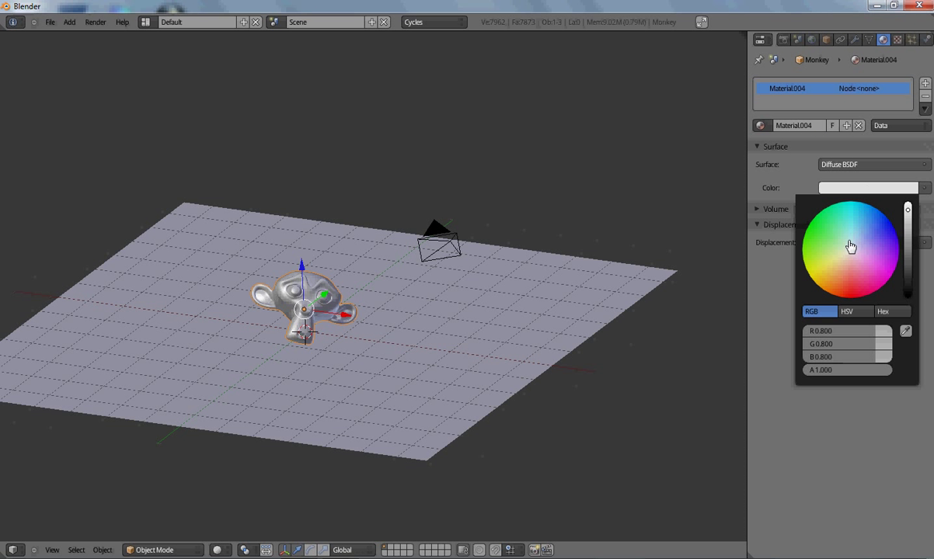
{"action": "left_click_drag", "start_coordinate": [851, 246], "coordinate": [882, 309]}
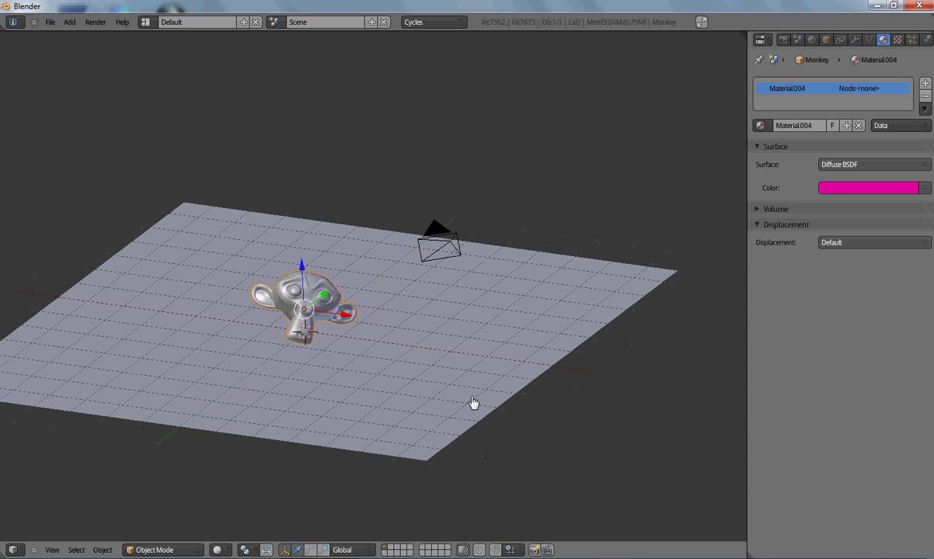
Render the current frame of the monkey and floor from the camera.
{"action": "middle_click_drag", "start_coordinate": [467, 410], "coordinate": [347, 374]}
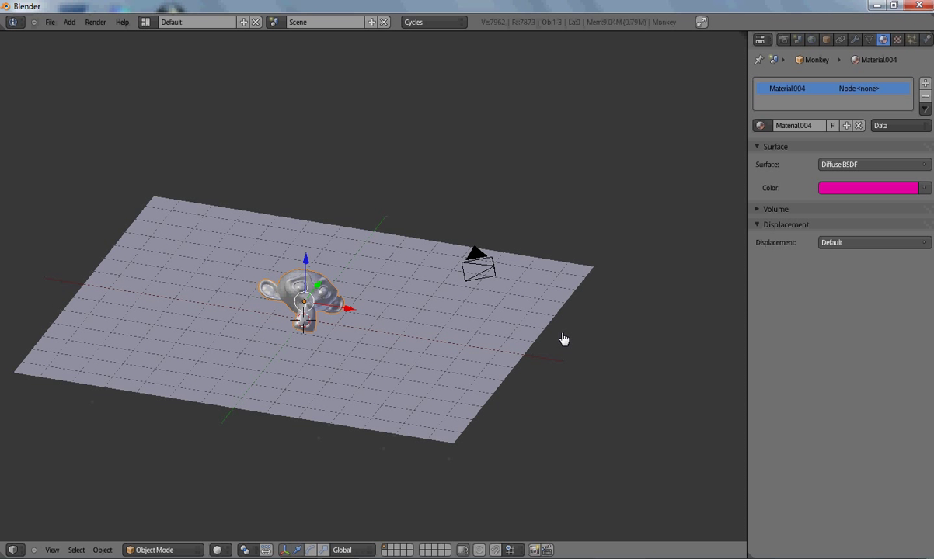
{"action": "key", "text": "F12"}
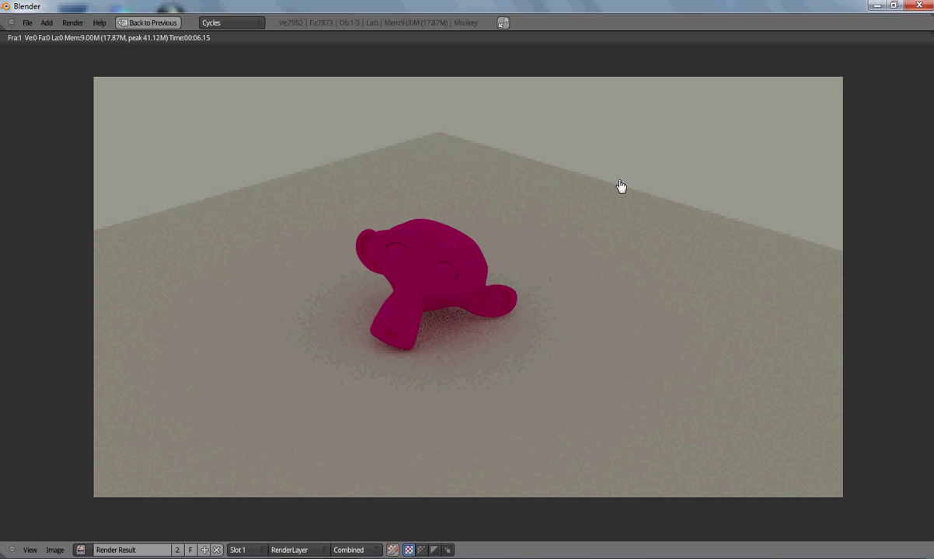
Close the render and, in front view, add a plane and raise it along Z well above the monkey.
{"action": "key", "text": "Escape"}
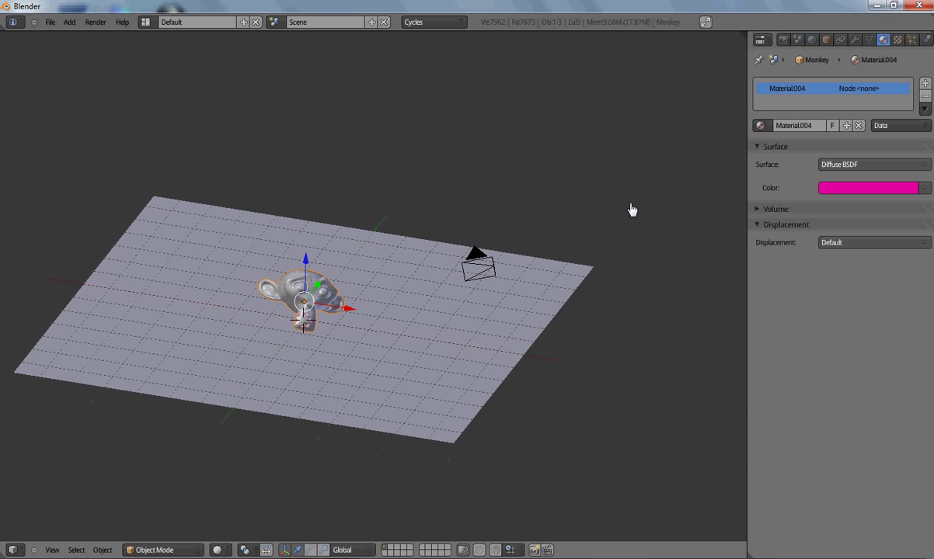
{"action": "left_click", "coordinate": [811, 39]}
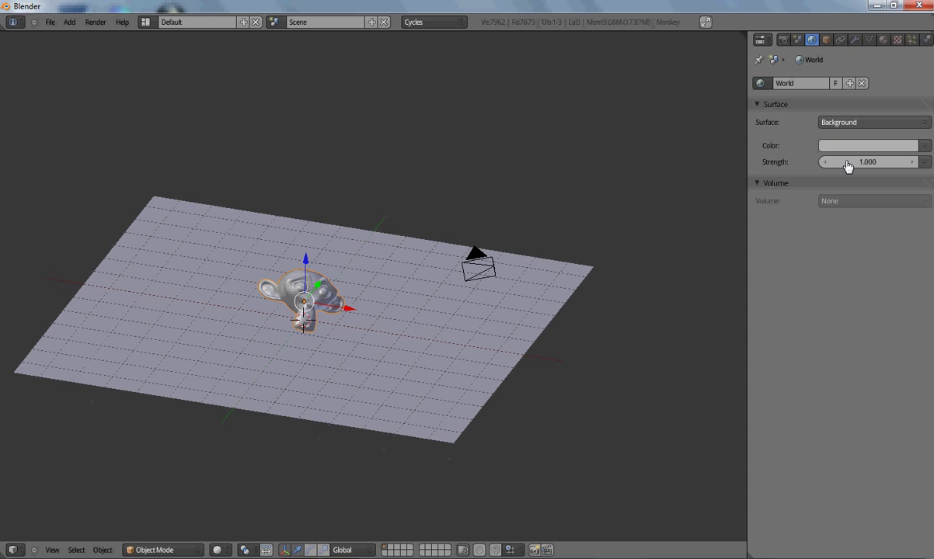
{"action": "left_click", "coordinate": [884, 40]}
{"action": "key", "text": "KP_1"}
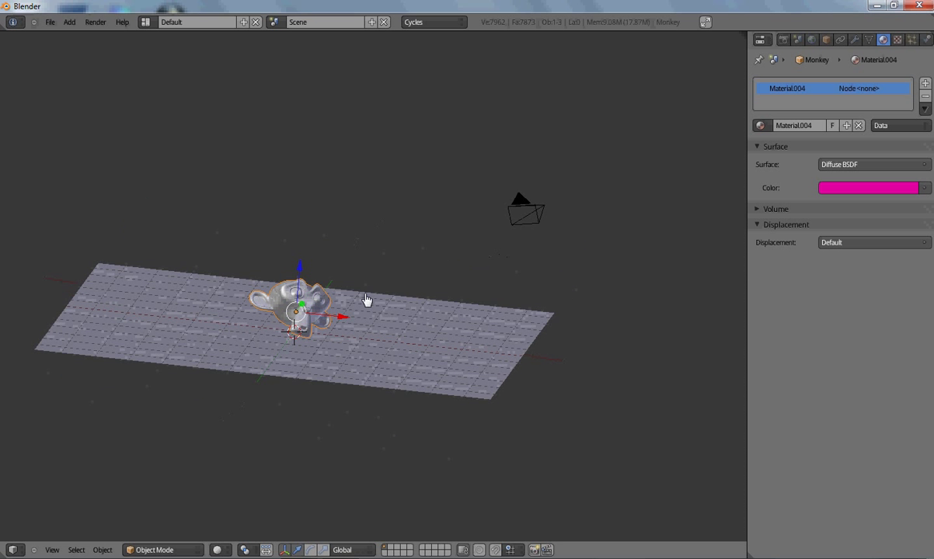
{"action": "key", "text": "shift+a"}
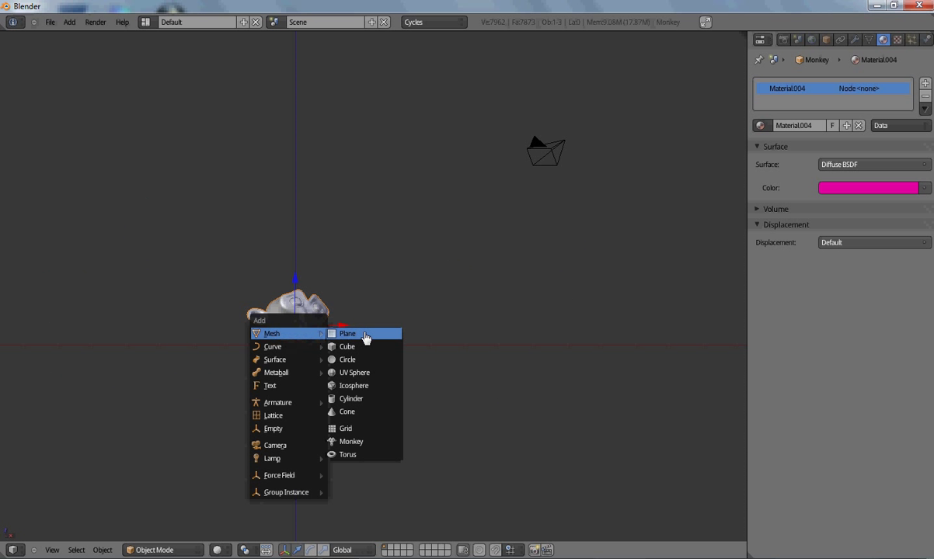
{"action": "left_click", "coordinate": [366, 335]}
{"action": "key", "text": "g"}
{"action": "key", "text": "z"}
{"action": "left_click", "coordinate": [342, 53]}
Scale up the raised plane until it covers nearly the same area as the floor.
{"action": "key", "text": "s"}
{"action": "left_click", "coordinate": [474, 256]}
{"action": "scroll", "coordinate": [433, 291], "scroll_direction": "down", "scroll_amount": 2}
{"action": "middle_click_drag", "start_coordinate": [406, 260], "coordinate": [391, 429]}
{"action": "key", "text": "s"}
{"action": "left_click", "coordinate": [470, 342]}
{"action": "middle_click_drag", "start_coordinate": [489, 351], "coordinate": [376, 334]}
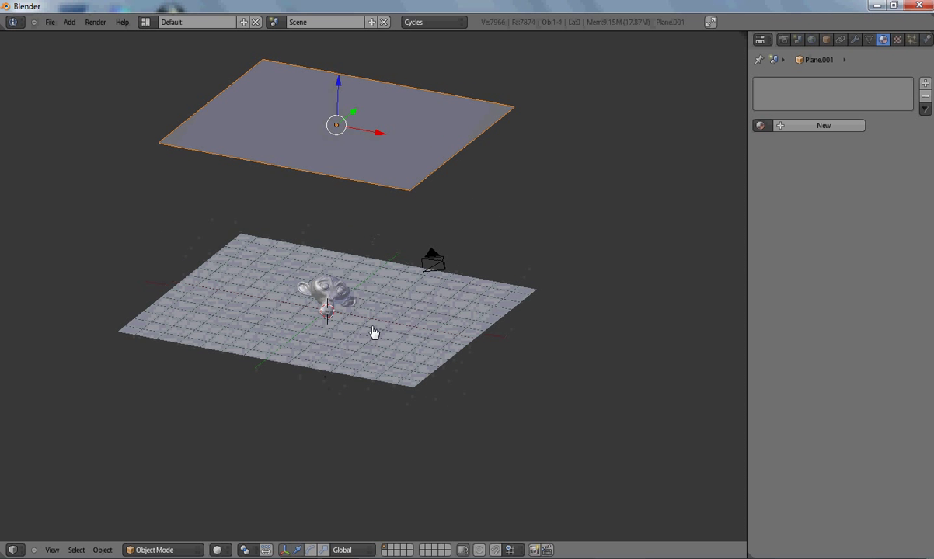
Give the upper plane a new Emission material with a pale yellow color and a strength of 27.7.
{"action": "left_click", "coordinate": [808, 126]}
{"action": "left_click", "coordinate": [825, 164]}
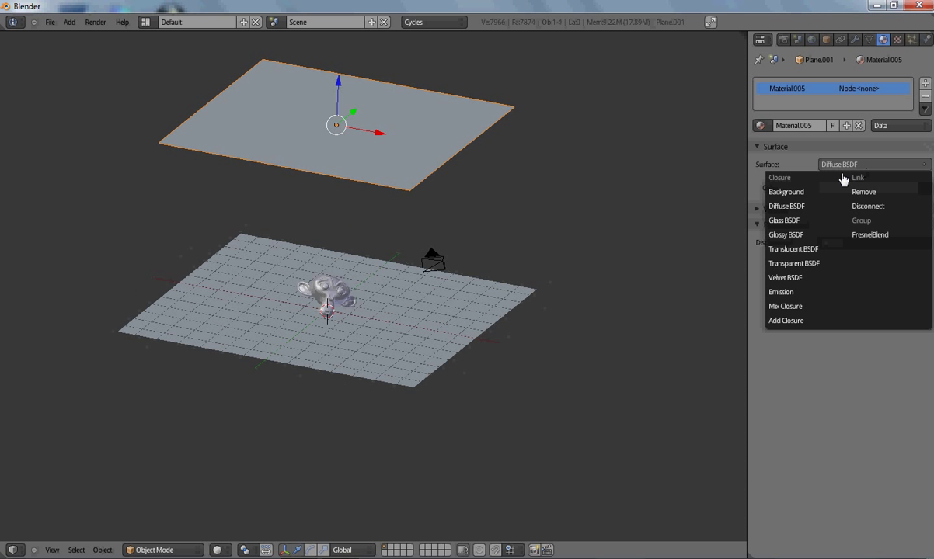
{"action": "left_click", "coordinate": [802, 294]}
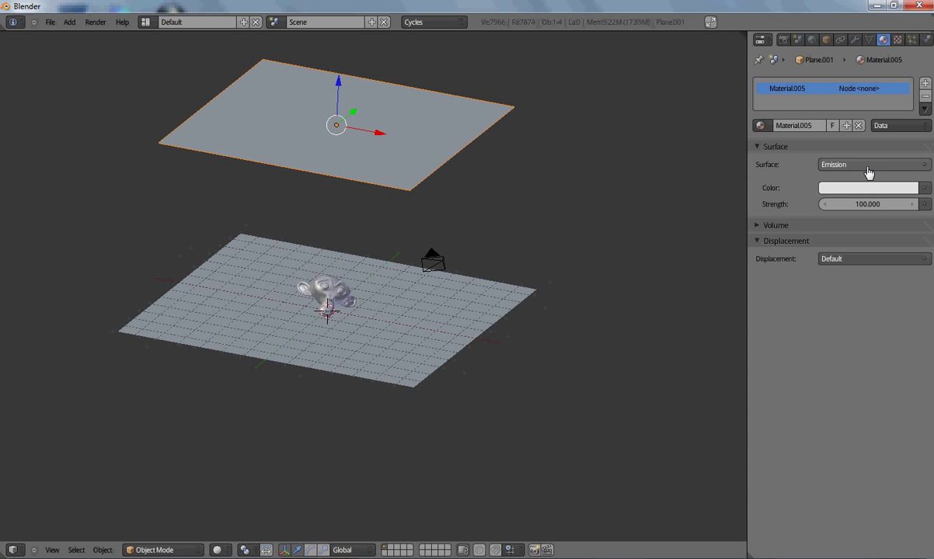
{"action": "left_click", "coordinate": [851, 190]}
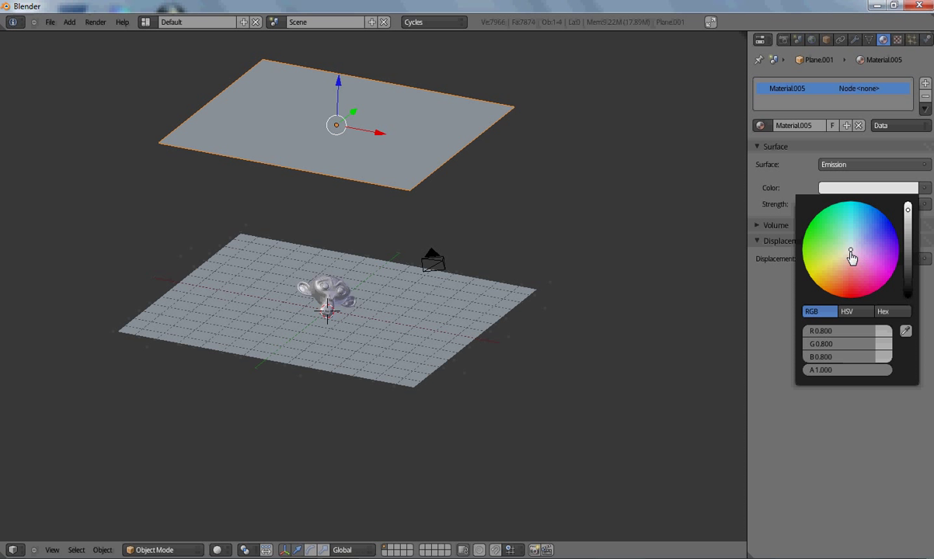
{"action": "left_click_drag", "start_coordinate": [851, 256], "coordinate": [840, 268]}
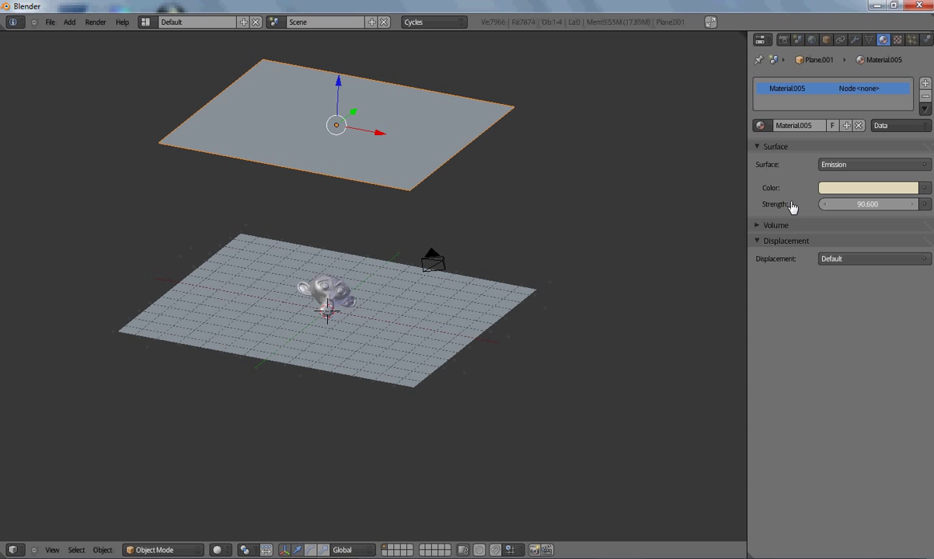
{"action": "left_click_drag", "start_coordinate": [791, 207], "coordinate": [652, 216]}
Preview the monkey up close in Rendered viewport shading and set the upper plane's emission strength to 10.6.
{"action": "left_click", "coordinate": [220, 550]}
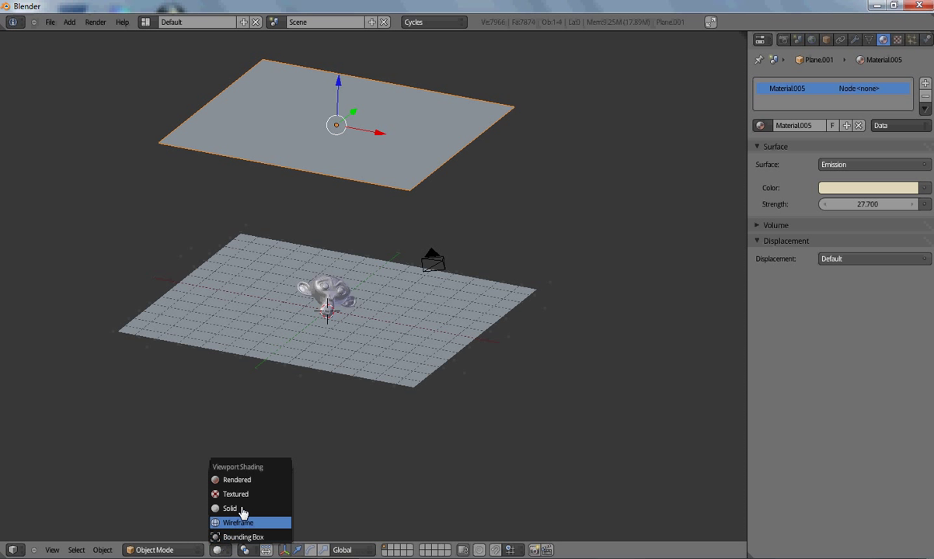
{"action": "left_click", "coordinate": [254, 481]}
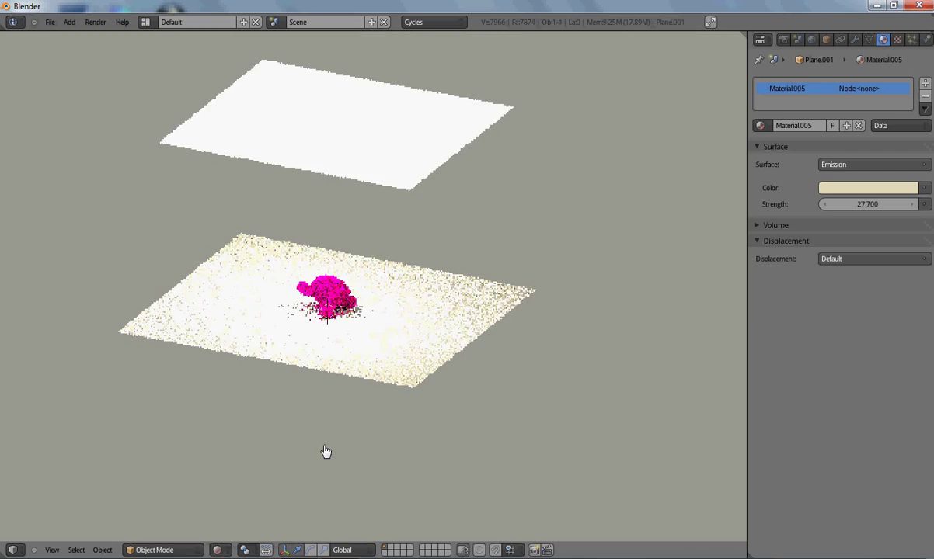
{"action": "scroll", "coordinate": [352, 348], "scroll_direction": "up", "scroll_amount": 4}
{"action": "scroll", "coordinate": [352, 348], "scroll_direction": "up", "scroll_amount": 2}
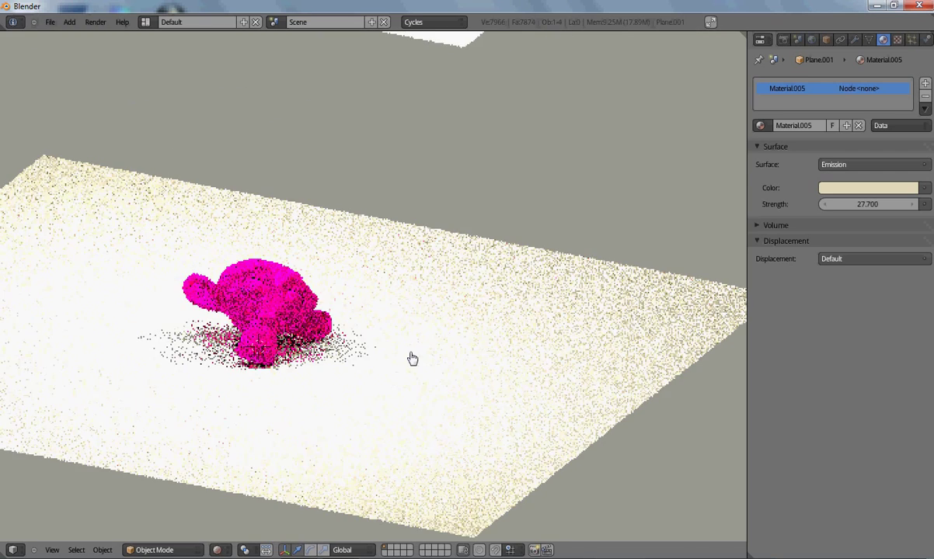
{"action": "middle_click_drag", "start_coordinate": [555, 362], "coordinate": [379, 464]}
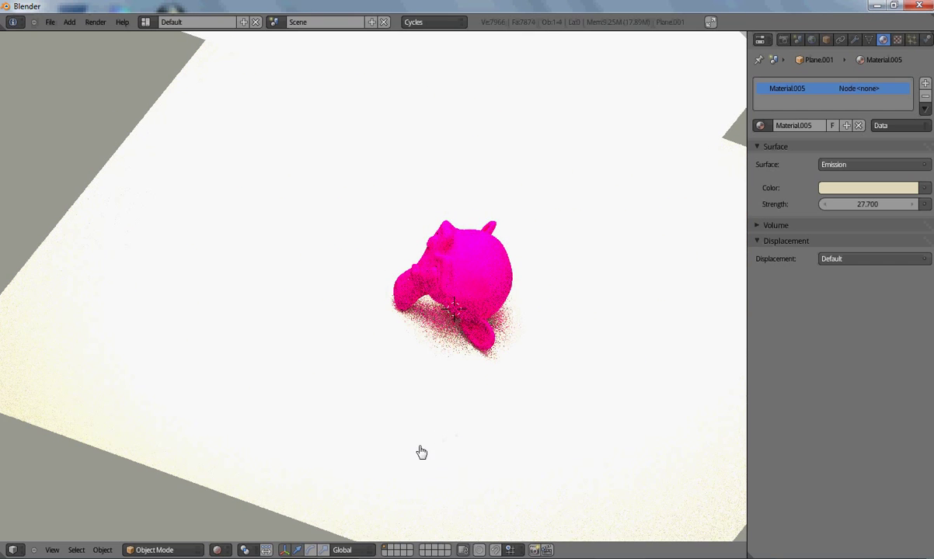
{"action": "middle_click_drag", "start_coordinate": [396, 477], "coordinate": [531, 367]}
{"action": "left_click_drag", "start_coordinate": [898, 207], "coordinate": [825, 219]}
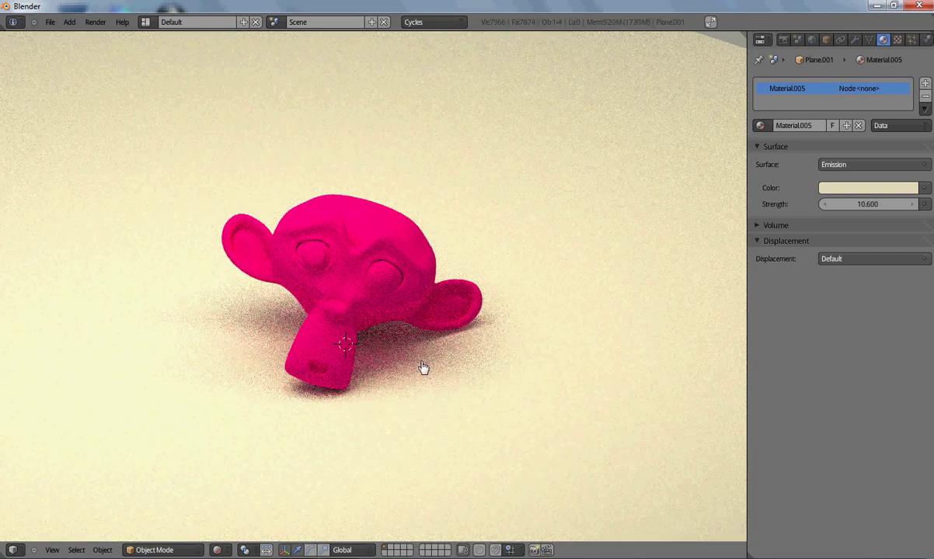
Show the render settings and render the lit scene from the camera, returning to the viewport after each render.
{"action": "left_click", "coordinate": [784, 39]}
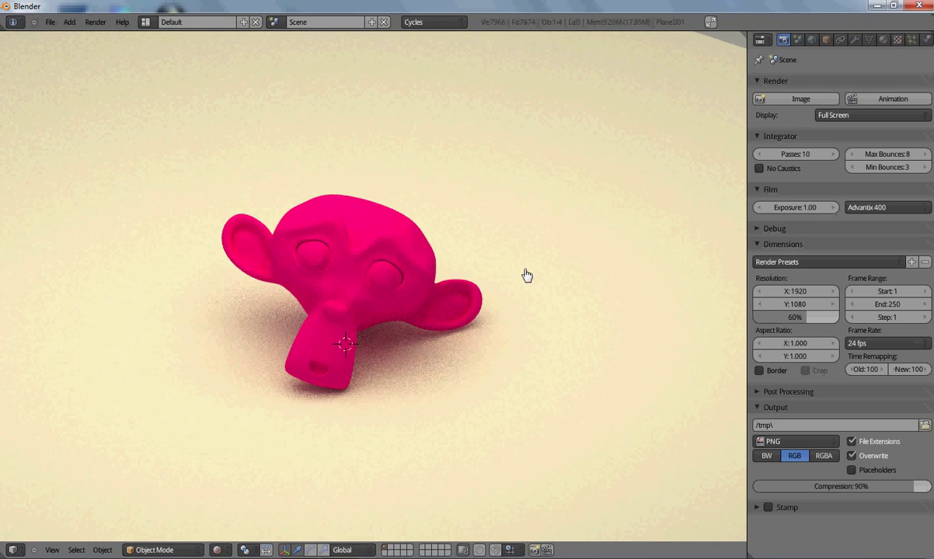
{"action": "middle_click_drag", "start_coordinate": [526, 275], "coordinate": [511, 298]}
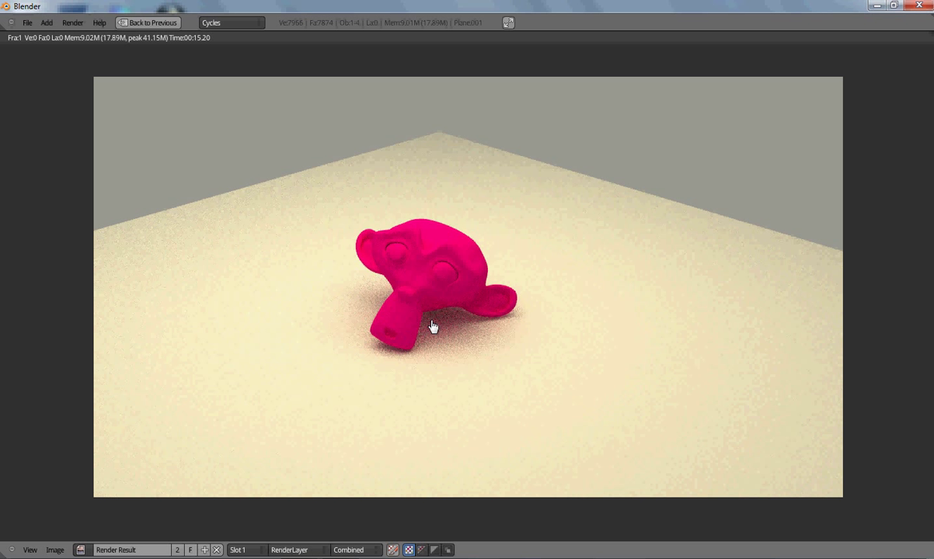
{"action": "key", "text": "Escape"}
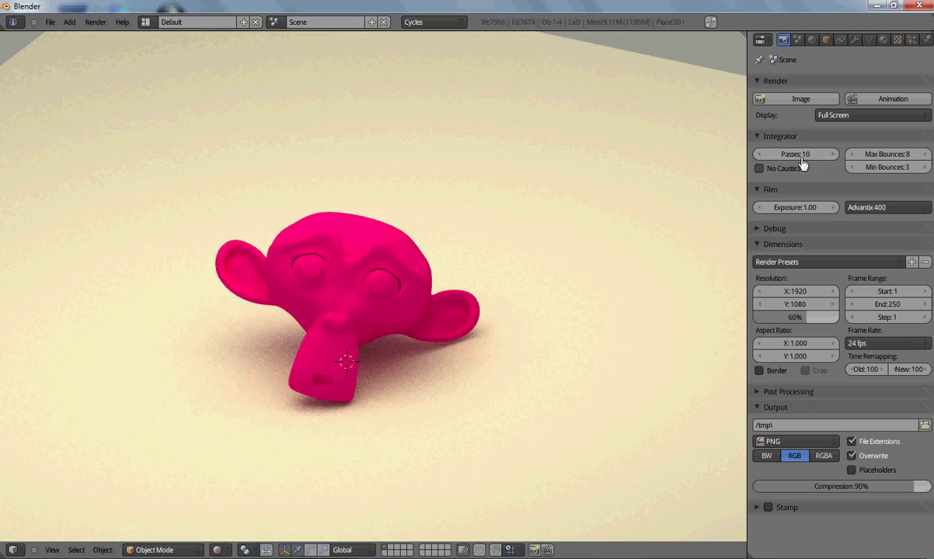
{"action": "middle_click_drag", "start_coordinate": [421, 375], "coordinate": [280, 294]}
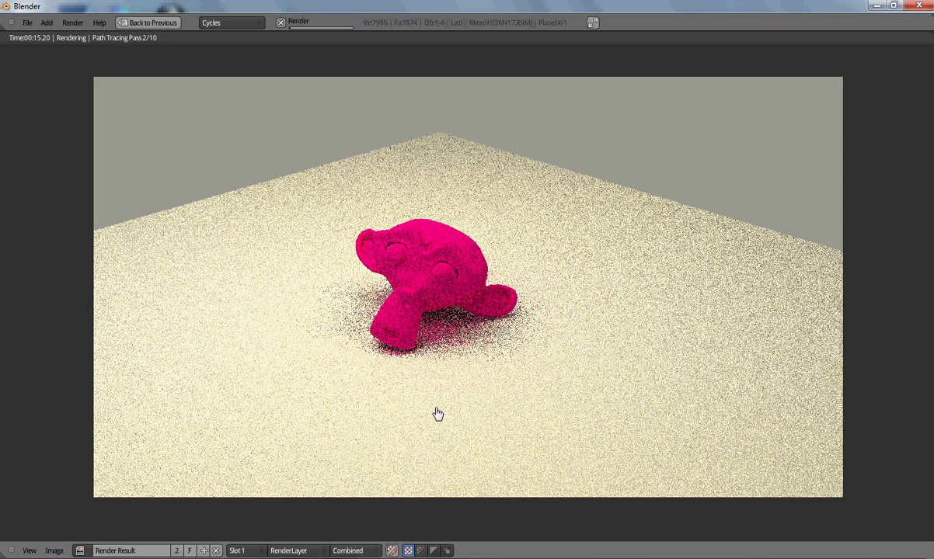
{"action": "key", "text": "Escape"}
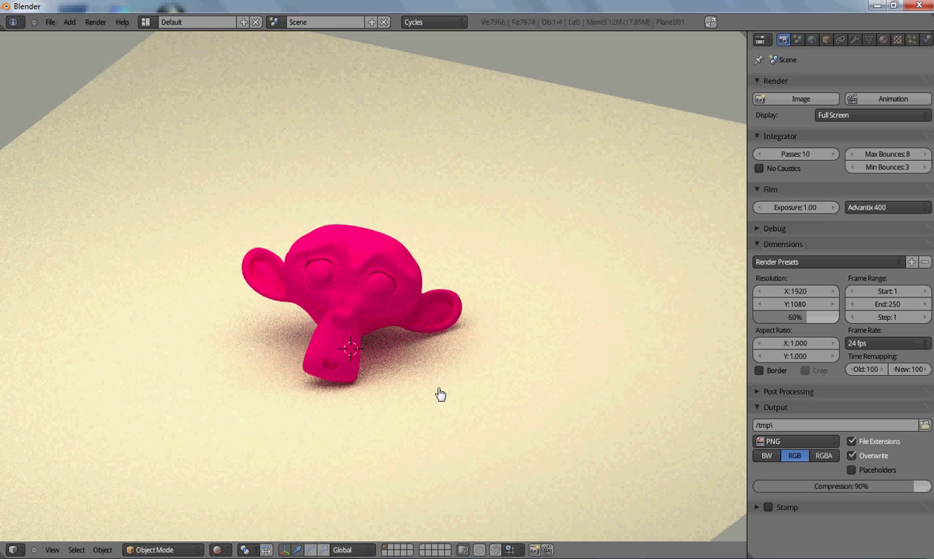
Try a Glass BSDF surface on the monkey's magenta material.
{"action": "left_click", "coordinate": [883, 40]}
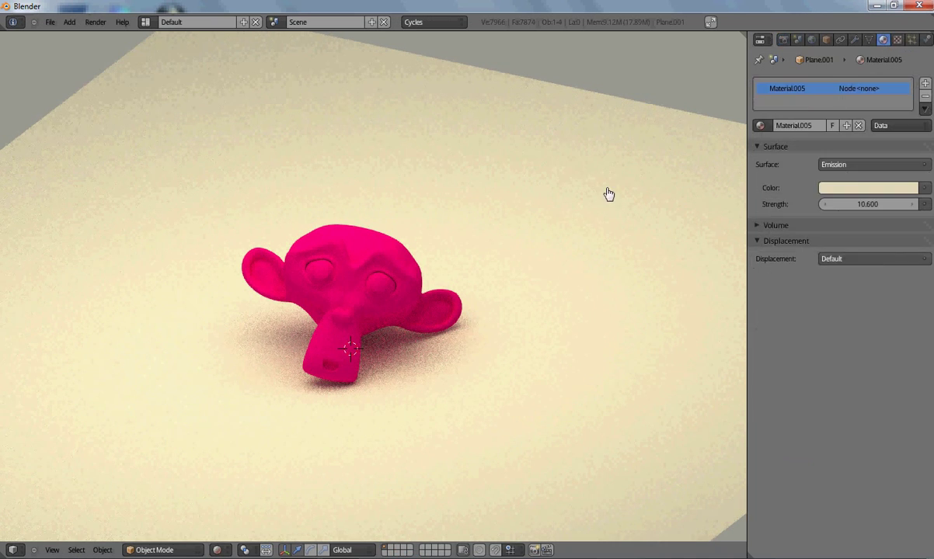
{"action": "right_click", "coordinate": [347, 292]}
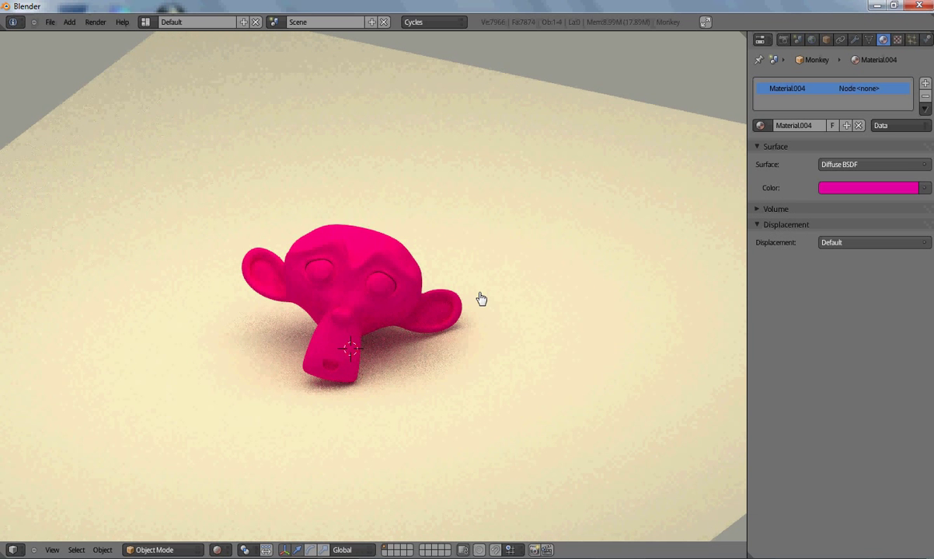
{"action": "left_click", "coordinate": [845, 165]}
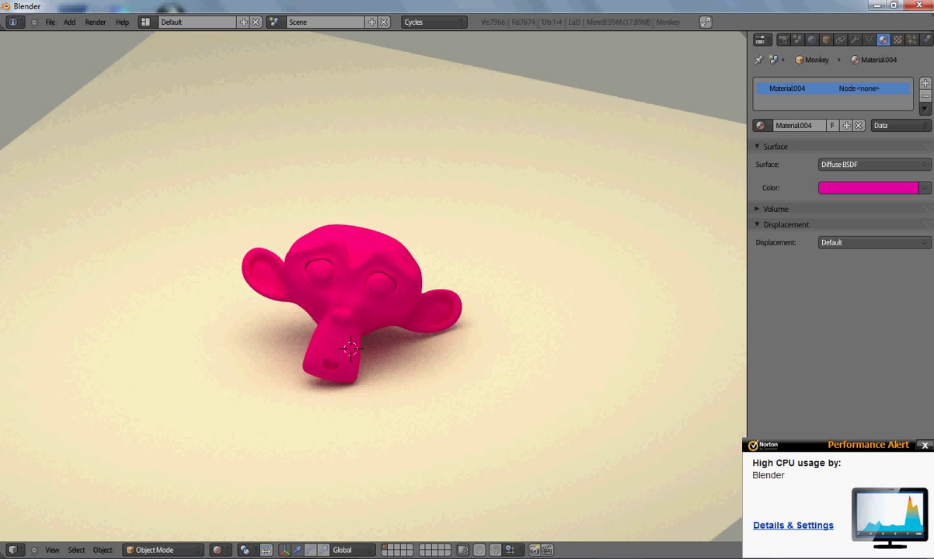
{"action": "left_click", "coordinate": [847, 165]}
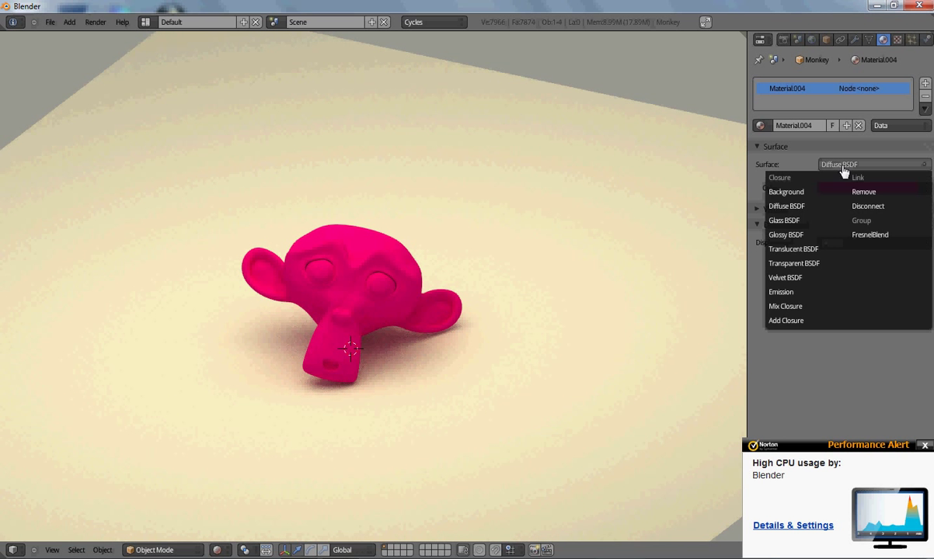
{"action": "left_click", "coordinate": [786, 220]}
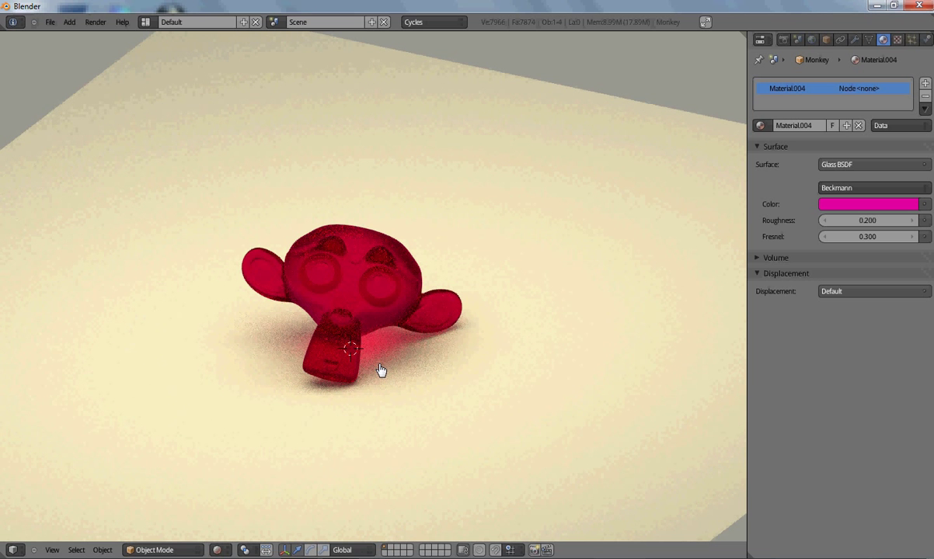
Set the monkey's surface back to Diffuse BSDF and look over the available surface shaders without picking another.
{"action": "left_click", "coordinate": [825, 164]}
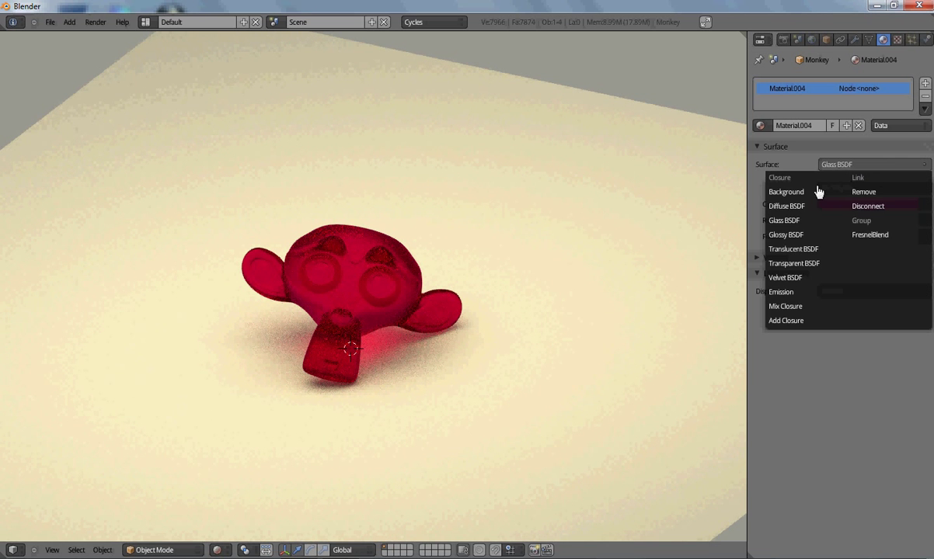
{"action": "left_click", "coordinate": [786, 206]}
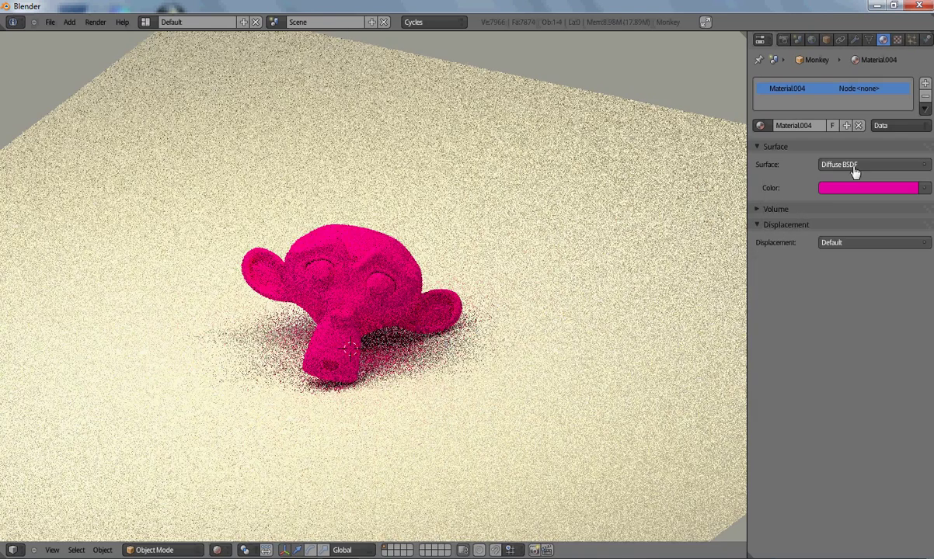
{"action": "left_click", "coordinate": [854, 166]}
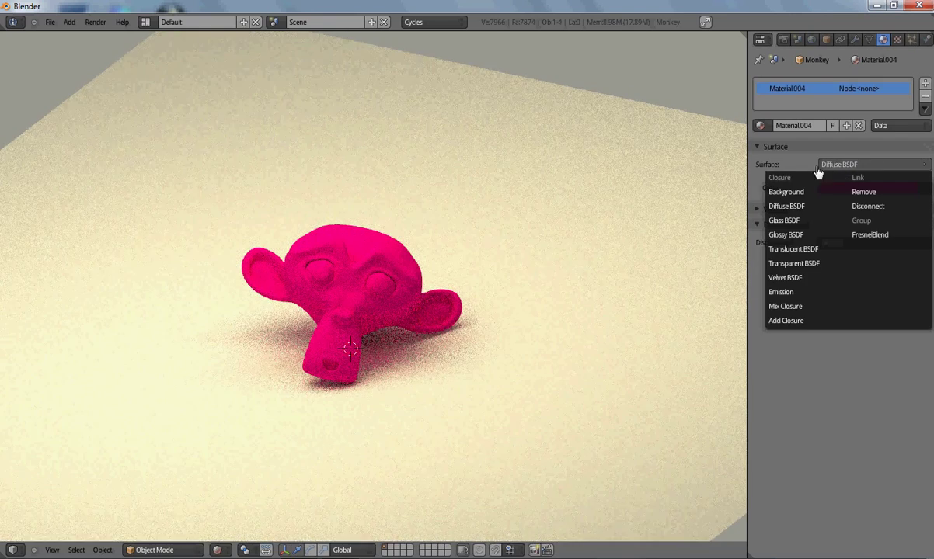
{"action": "left_click", "coordinate": [788, 347]}
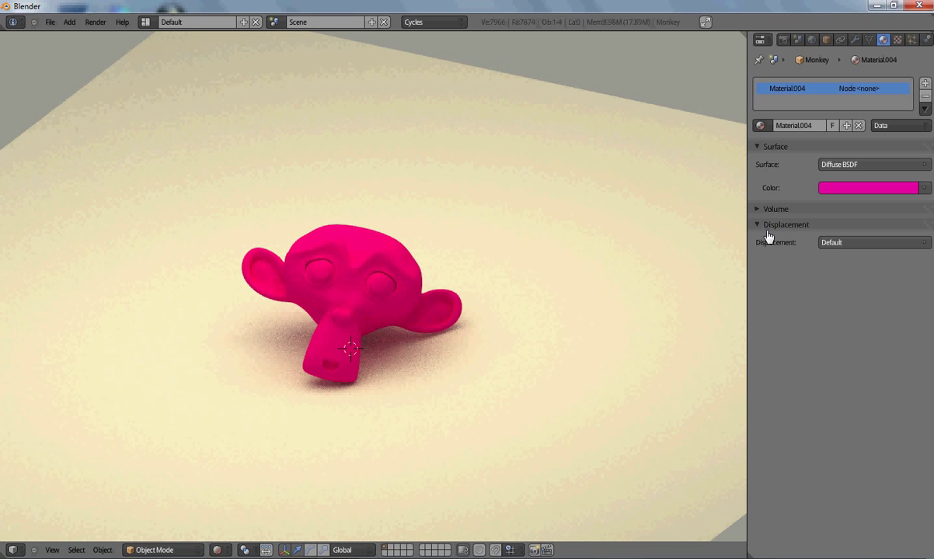
Try to delete the monkey from the rendered viewport.
{"action": "right_click", "coordinate": [365, 303]}
{"action": "key", "text": "x"}
{"action": "left_click", "coordinate": [358, 297]}
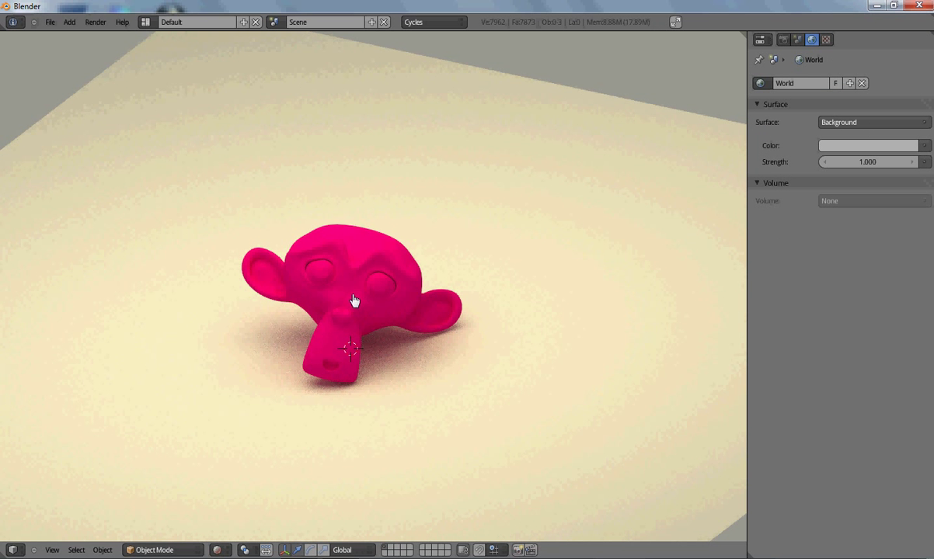
Switch the viewport to wireframe shading and undo the accidental deletion of the floor plane.
{"action": "key", "text": "z"}
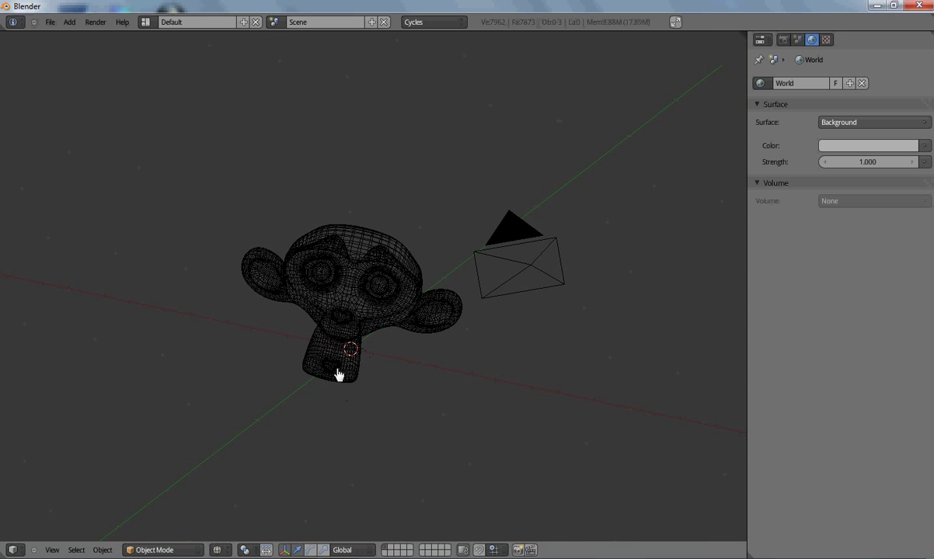
{"action": "right_click", "coordinate": [331, 332]}
{"action": "scroll", "coordinate": [342, 342], "scroll_direction": "down", "scroll_amount": 6}
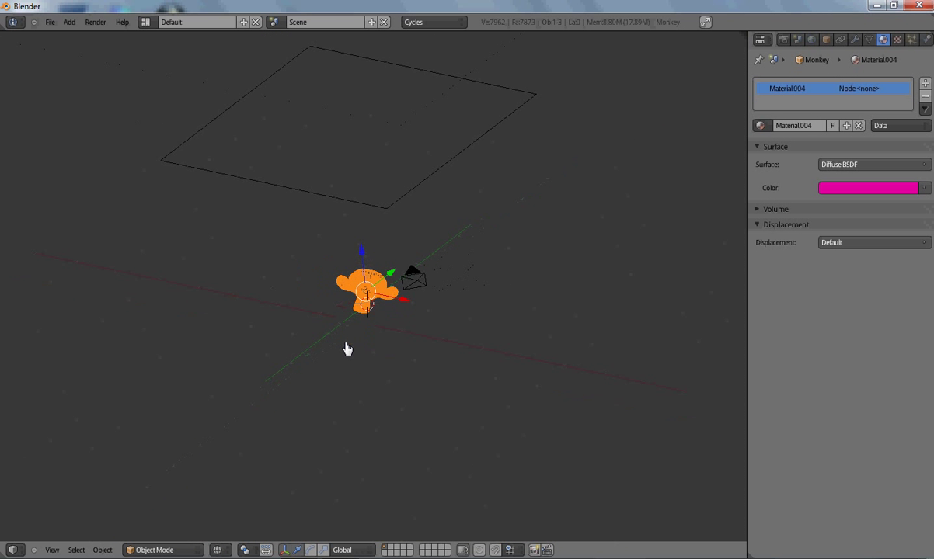
{"action": "scroll", "coordinate": [346, 349], "scroll_direction": "up", "scroll_amount": 4}
{"action": "key", "text": "ctrl+z"}
{"action": "key", "text": "ctrl+z"}
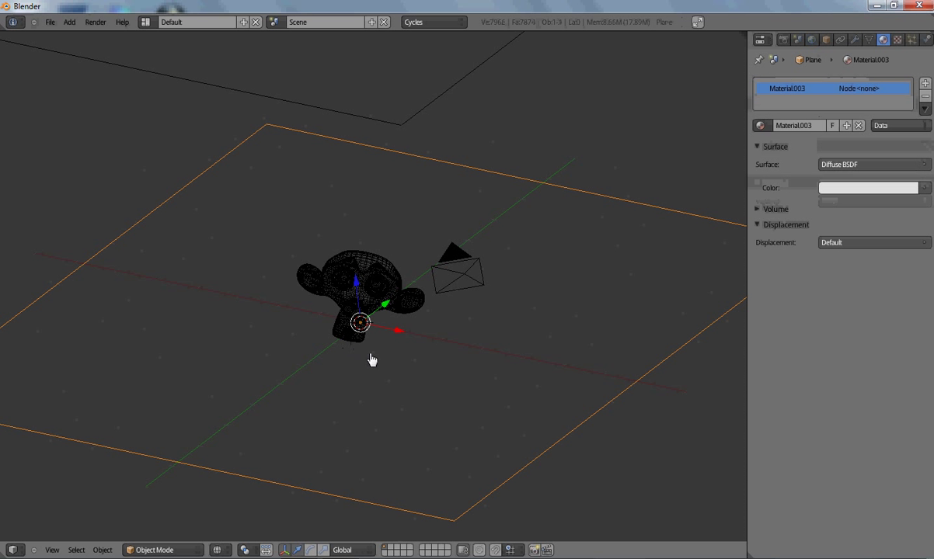
Delete the monkey from the scene, keeping the floor and the light plane.
{"action": "right_click", "coordinate": [343, 299]}
{"action": "key", "text": "x"}
{"action": "left_click", "coordinate": [344, 310]}
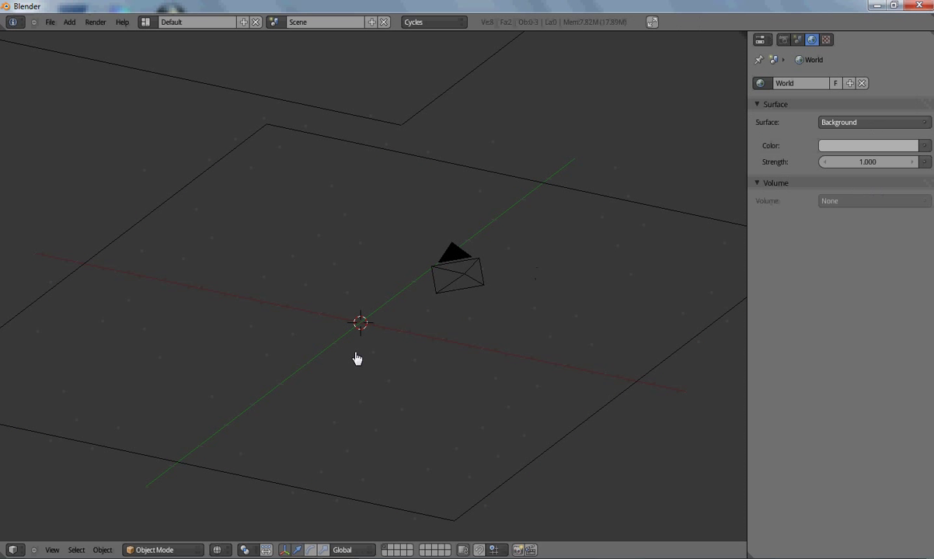
Add a cube at the 3D cursor, raise it along the Z axis onto the floor plane and show the scene in solid shading.
{"action": "key", "text": "shift+a"}
{"action": "mouse_move", "coordinate": [356, 330]}
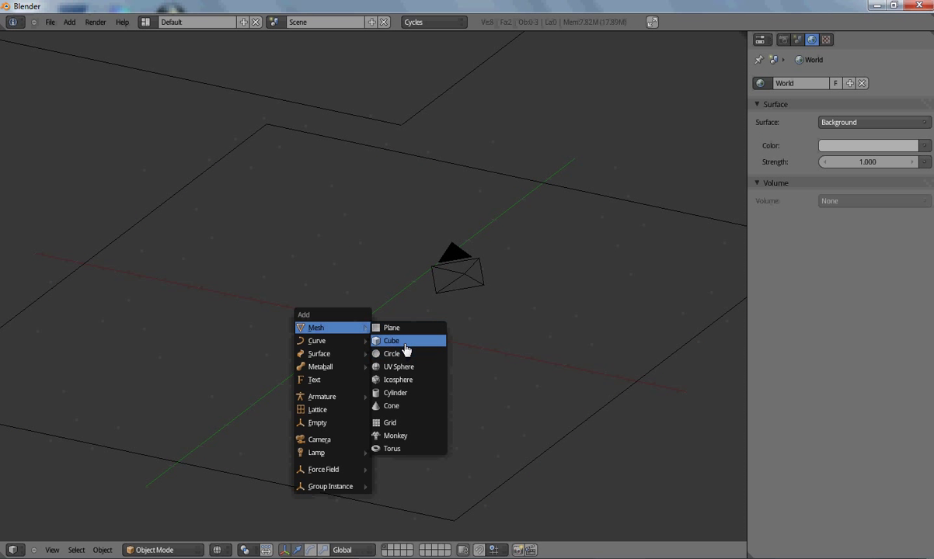
{"action": "left_click", "coordinate": [424, 342]}
{"action": "key", "text": "g"}
{"action": "key", "text": "z"}
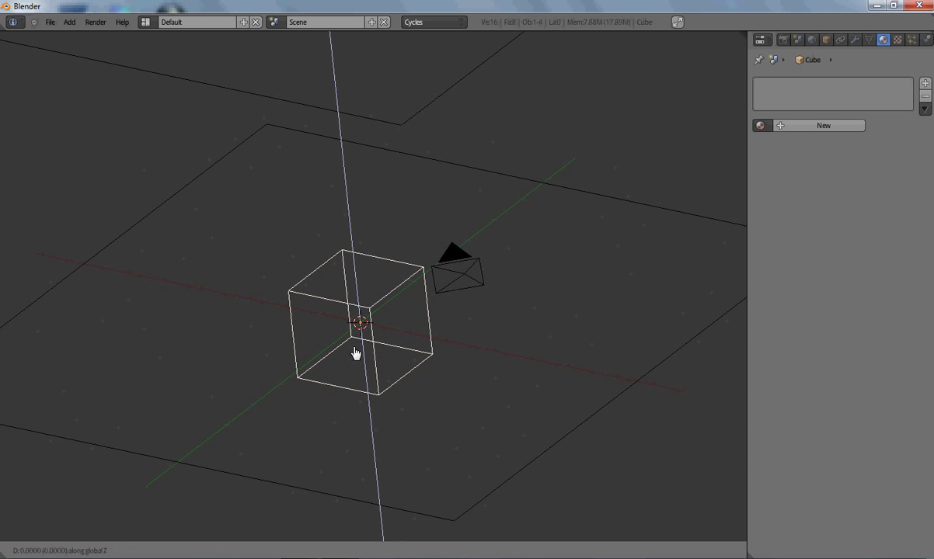
{"action": "left_click", "coordinate": [357, 352]}
{"action": "key", "text": "z"}
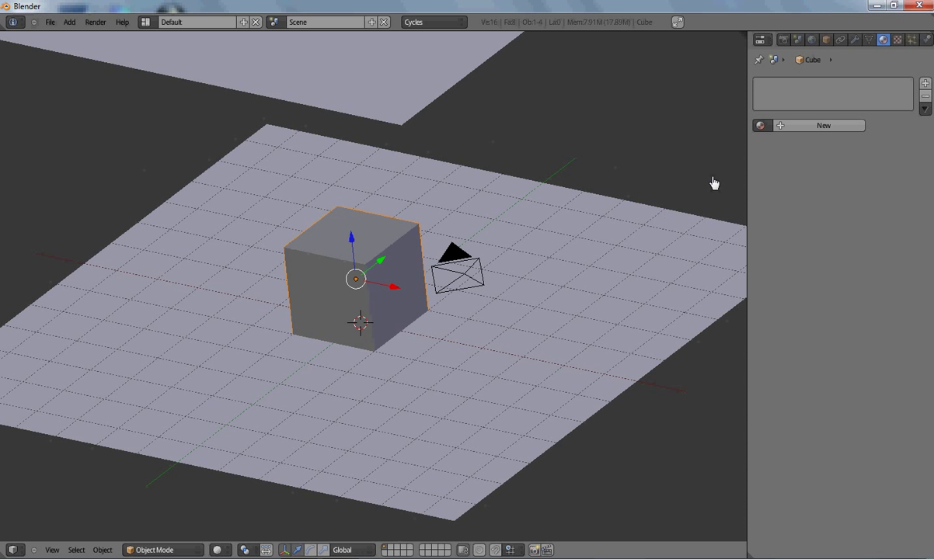
Give the cube a new material with a Clouds Texture displacement, set to Hard with a depth of 9.
{"action": "left_click", "coordinate": [819, 127]}
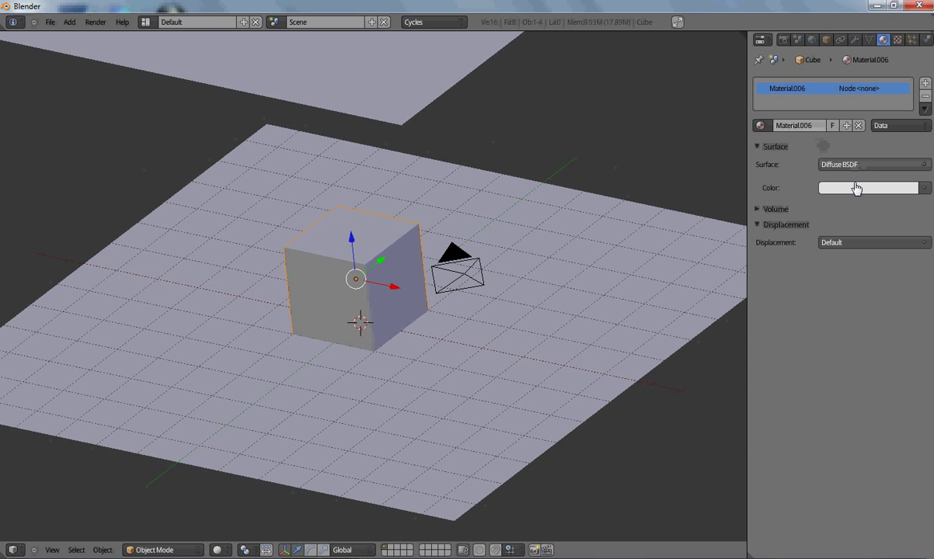
{"action": "left_click", "coordinate": [852, 244]}
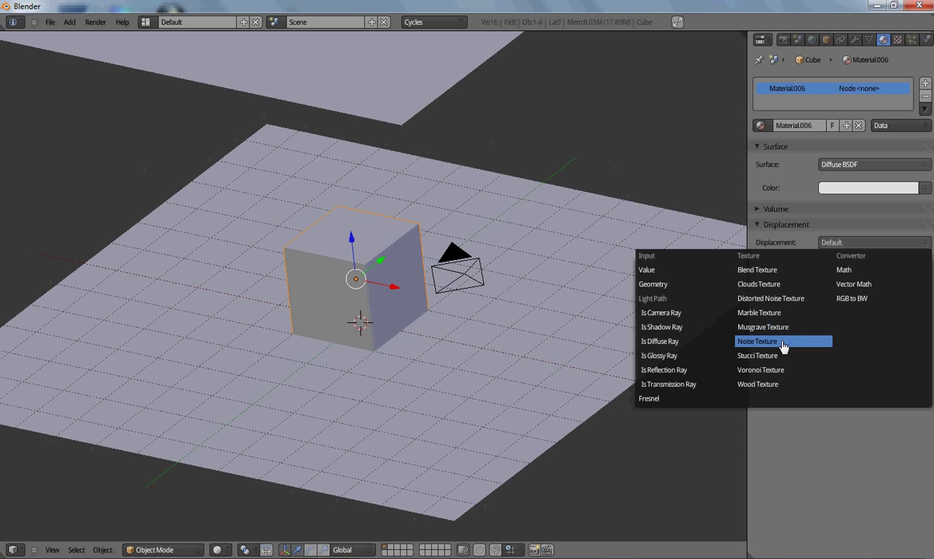
{"action": "left_click", "coordinate": [776, 286]}
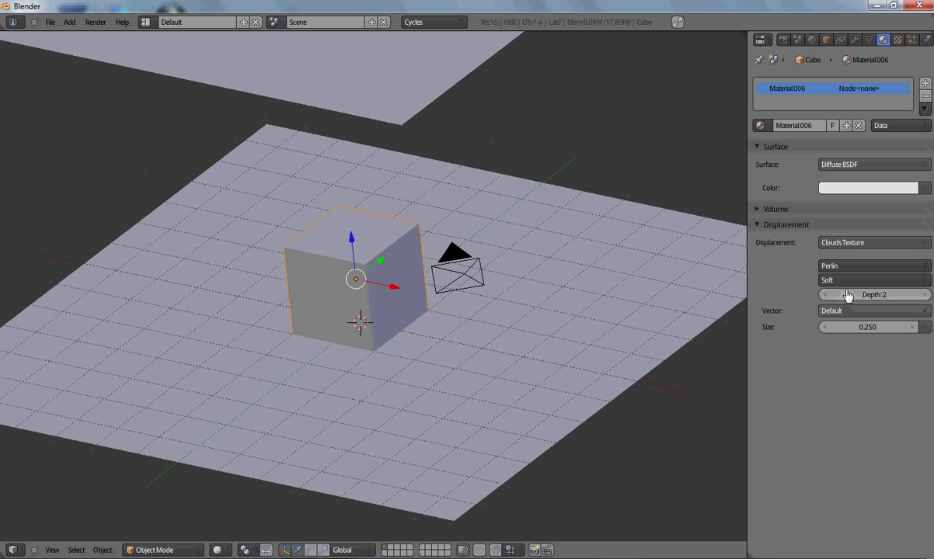
{"action": "left_click", "coordinate": [854, 283]}
{"action": "left_click", "coordinate": [828, 253]}
{"action": "left_click_drag", "start_coordinate": [871, 304], "coordinate": [908, 307]}
Set the cube's diffuse color to light blue and inspect its displaced surface in rendered viewport shading.
{"action": "left_click", "coordinate": [867, 190]}
{"action": "left_click_drag", "start_coordinate": [854, 247], "coordinate": [821, 213]}
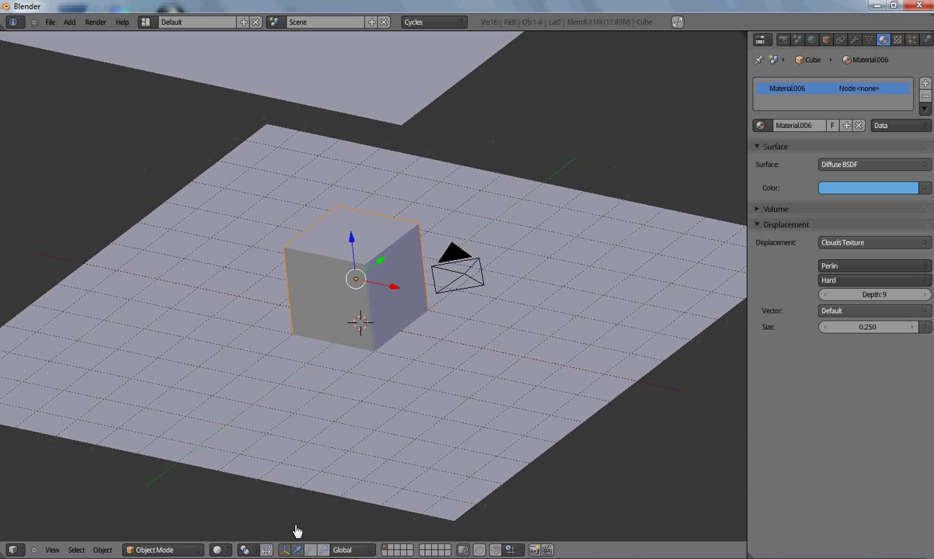
{"action": "left_click", "coordinate": [222, 550]}
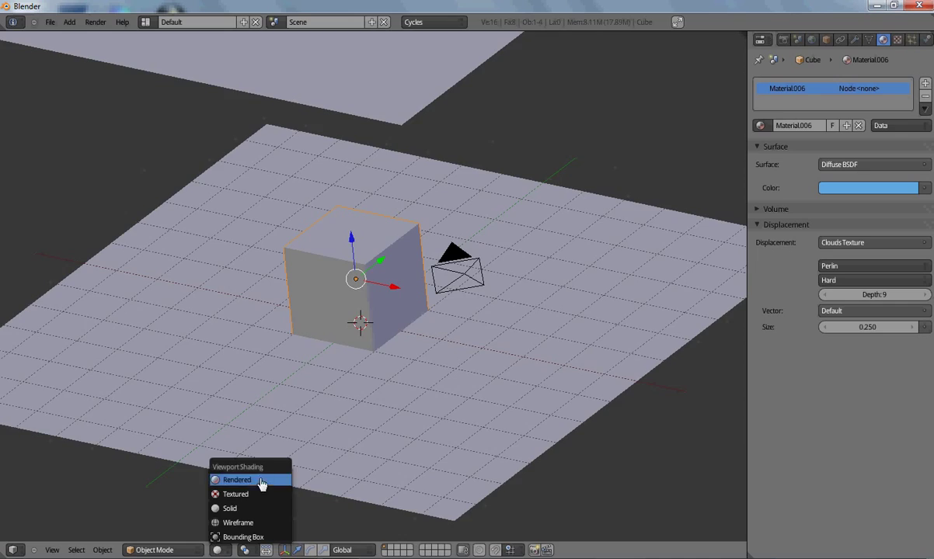
{"action": "left_click", "coordinate": [237, 480]}
{"action": "scroll", "coordinate": [381, 340], "scroll_direction": "up", "scroll_amount": 8}
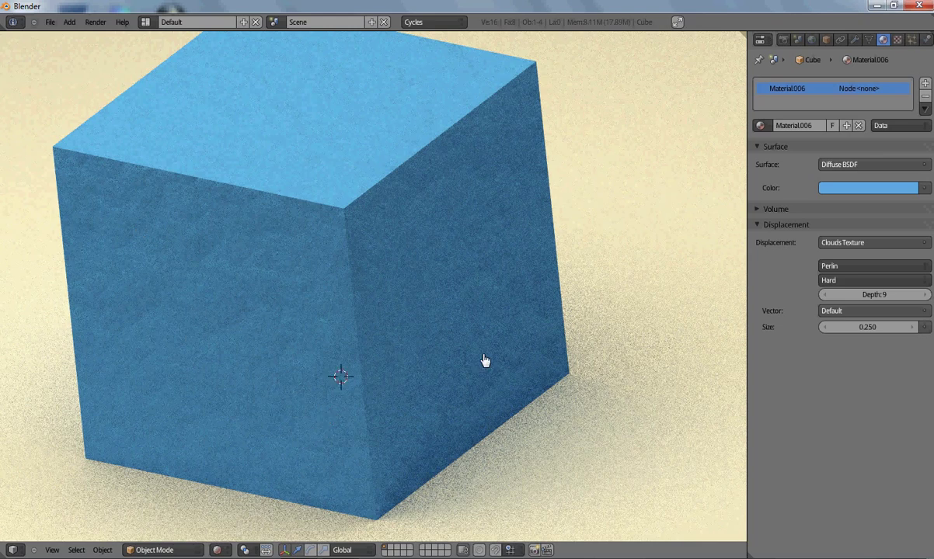
{"action": "scroll", "coordinate": [485, 361], "scroll_direction": "down", "scroll_amount": 5}
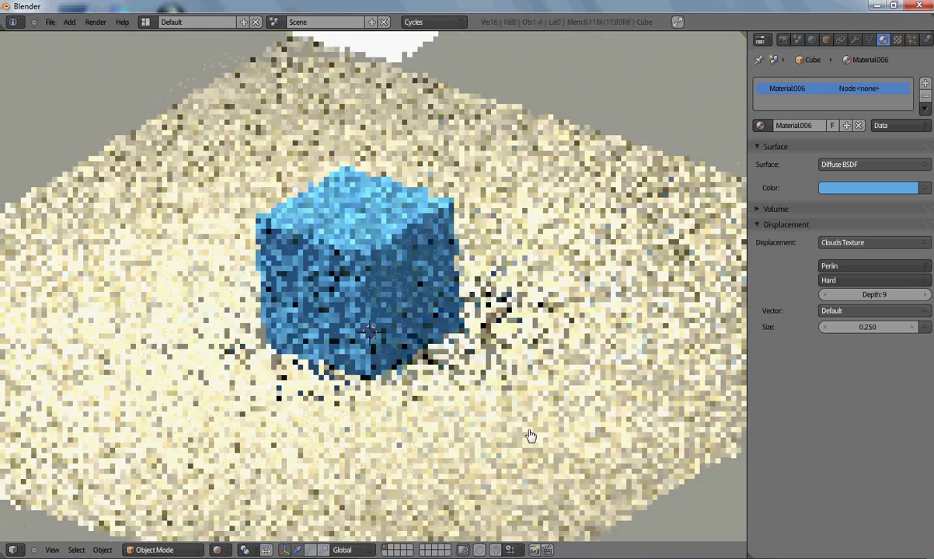
{"action": "middle_click_drag", "start_coordinate": [530, 437], "coordinate": [414, 368]}
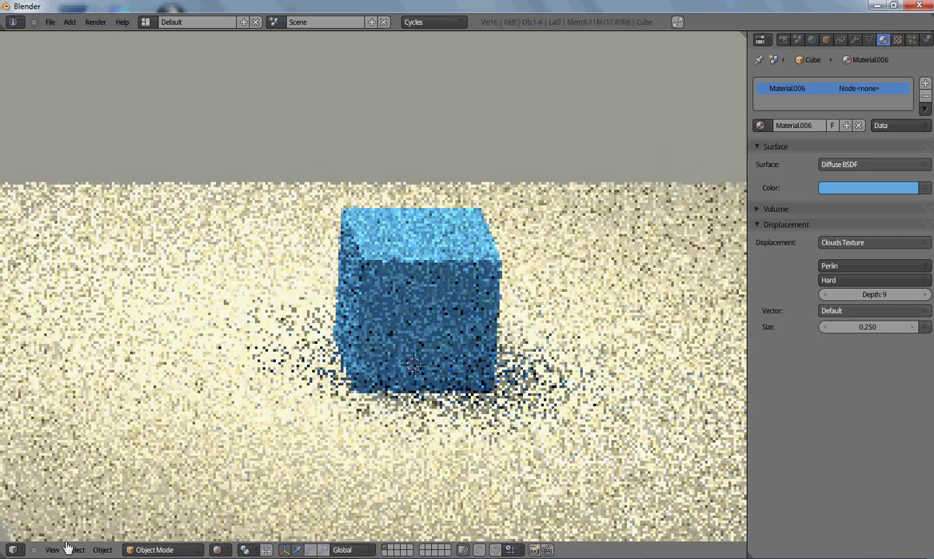
Split off a Node Editor beside the rendered view and move the Clouds Texture node below the Diffuse BSDF node.
{"action": "left_click_drag", "start_coordinate": [5, 545], "coordinate": [436, 544]}
{"action": "left_click", "coordinate": [20, 550]}
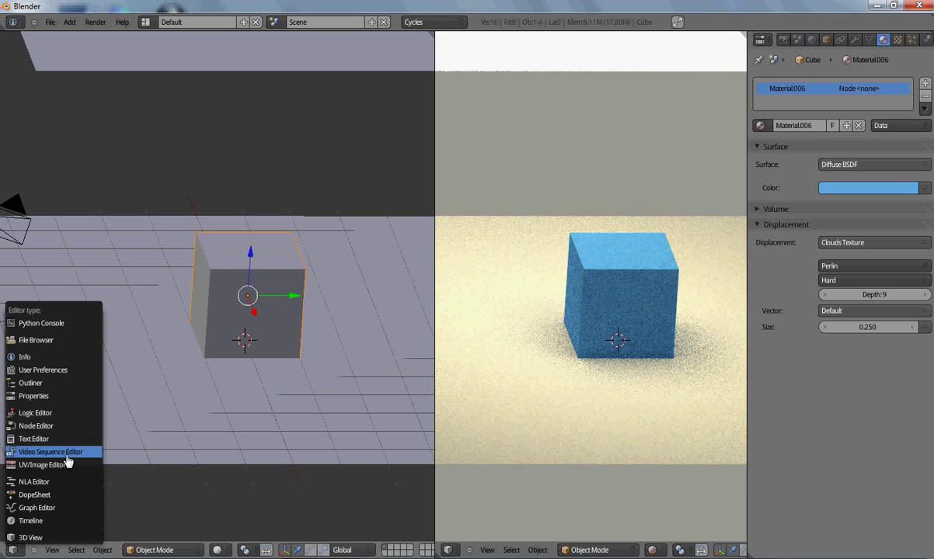
{"action": "left_click", "coordinate": [65, 427]}
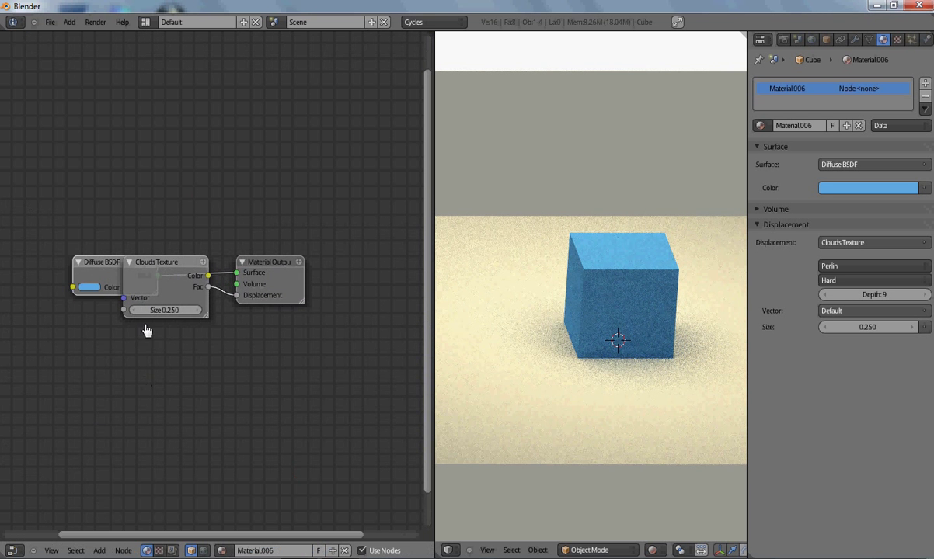
{"action": "left_click_drag", "start_coordinate": [158, 266], "coordinate": [107, 363]}
{"action": "scroll", "coordinate": [148, 250], "scroll_direction": "up", "scroll_amount": 2}
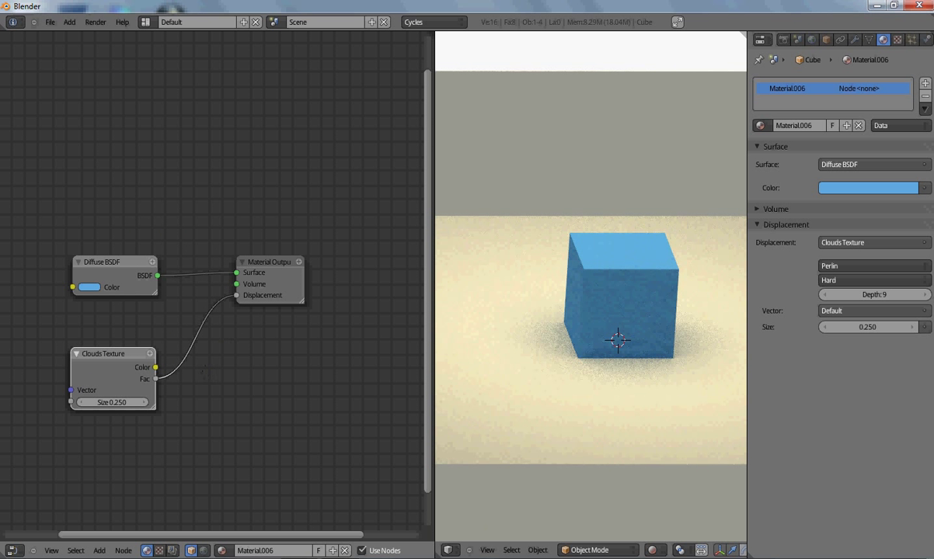
{"action": "right_click", "coordinate": [832, 554]}
{"action": "left_click", "coordinate": [858, 544]}
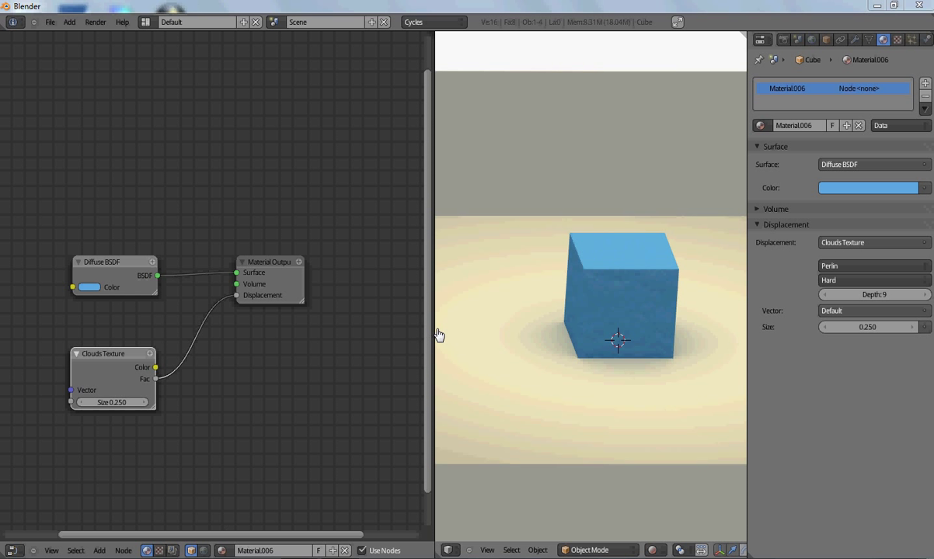
{"action": "left_click", "coordinate": [671, 353]}
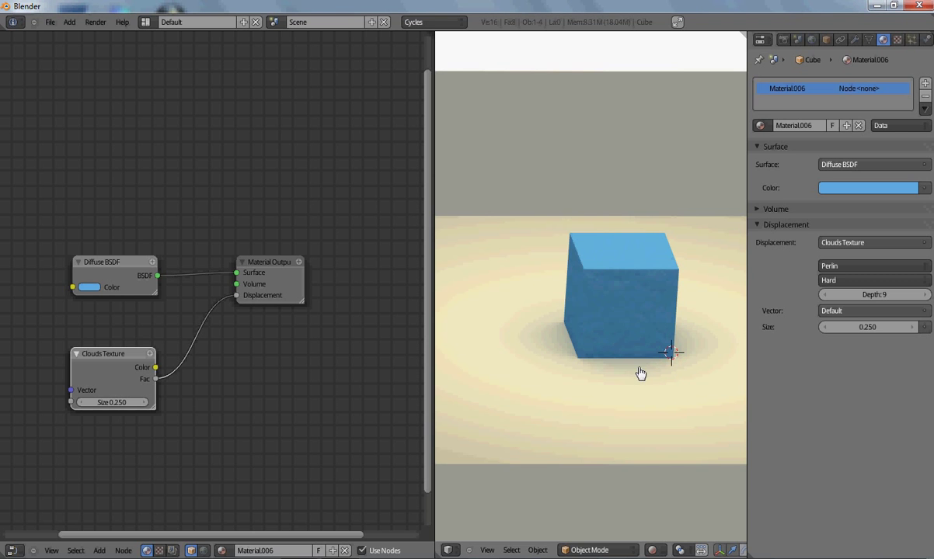
{"action": "middle_click_drag", "start_coordinate": [702, 334], "coordinate": [623, 390]}
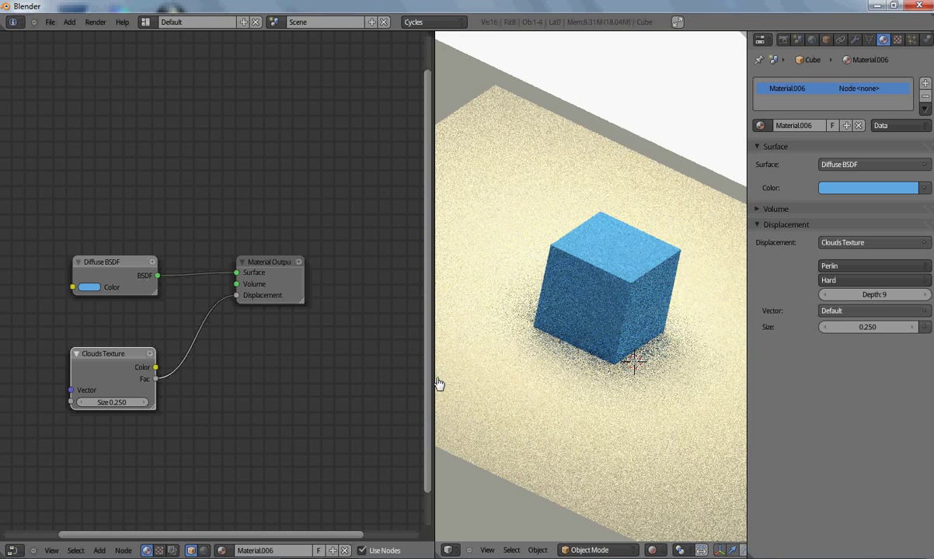